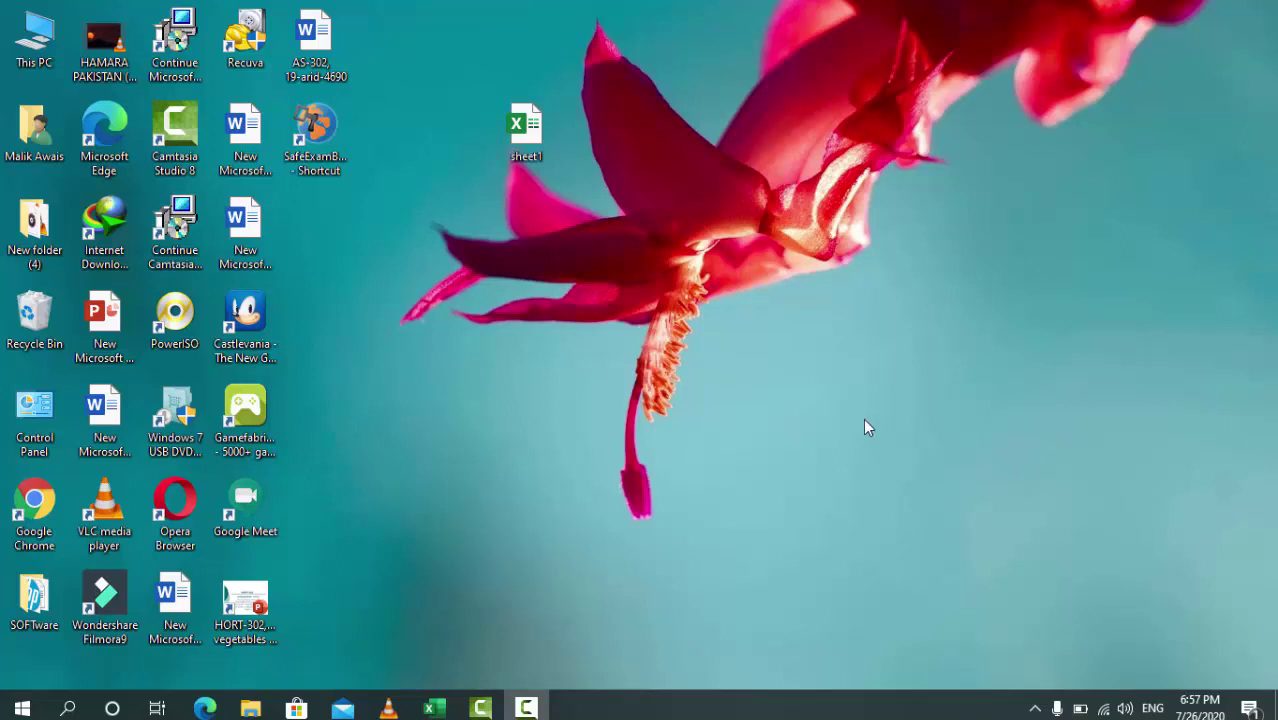
# Open the sheet1 workbook from the desktop and create a new blank workbook.
pyautogui.doubleClick(532, 147)
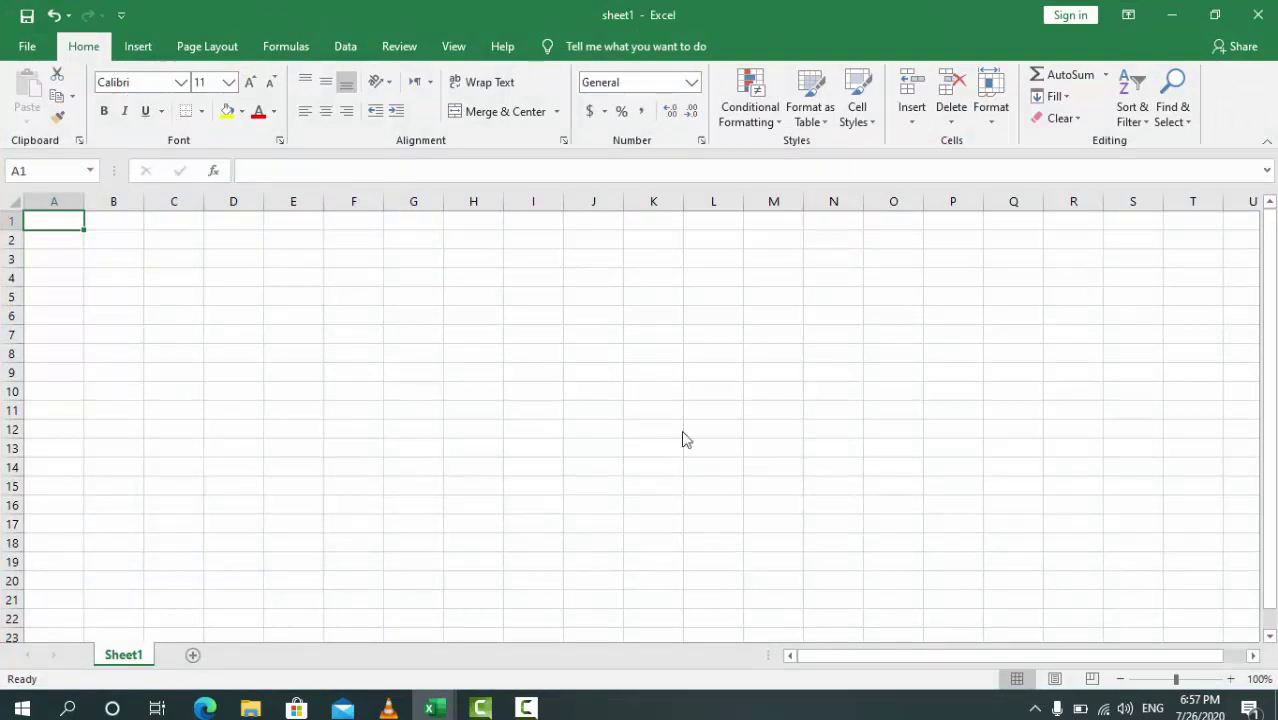
pyautogui.click(30, 48)
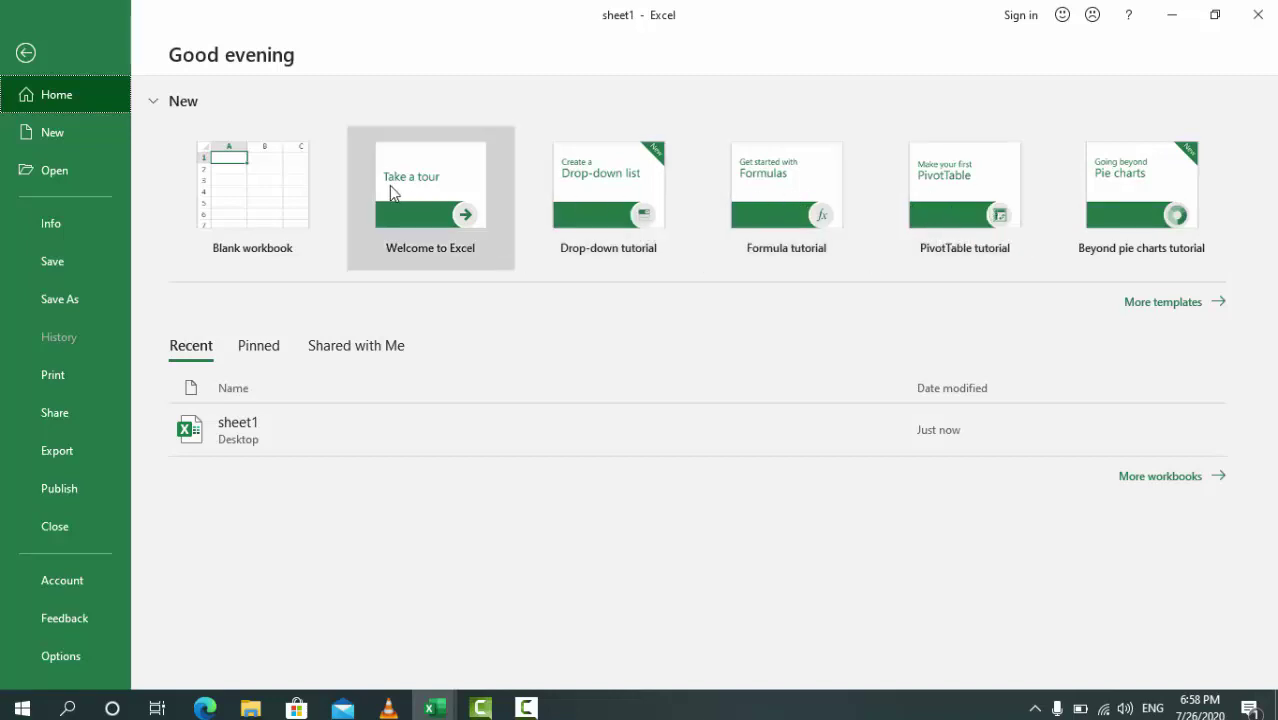
pyautogui.click(251, 196)
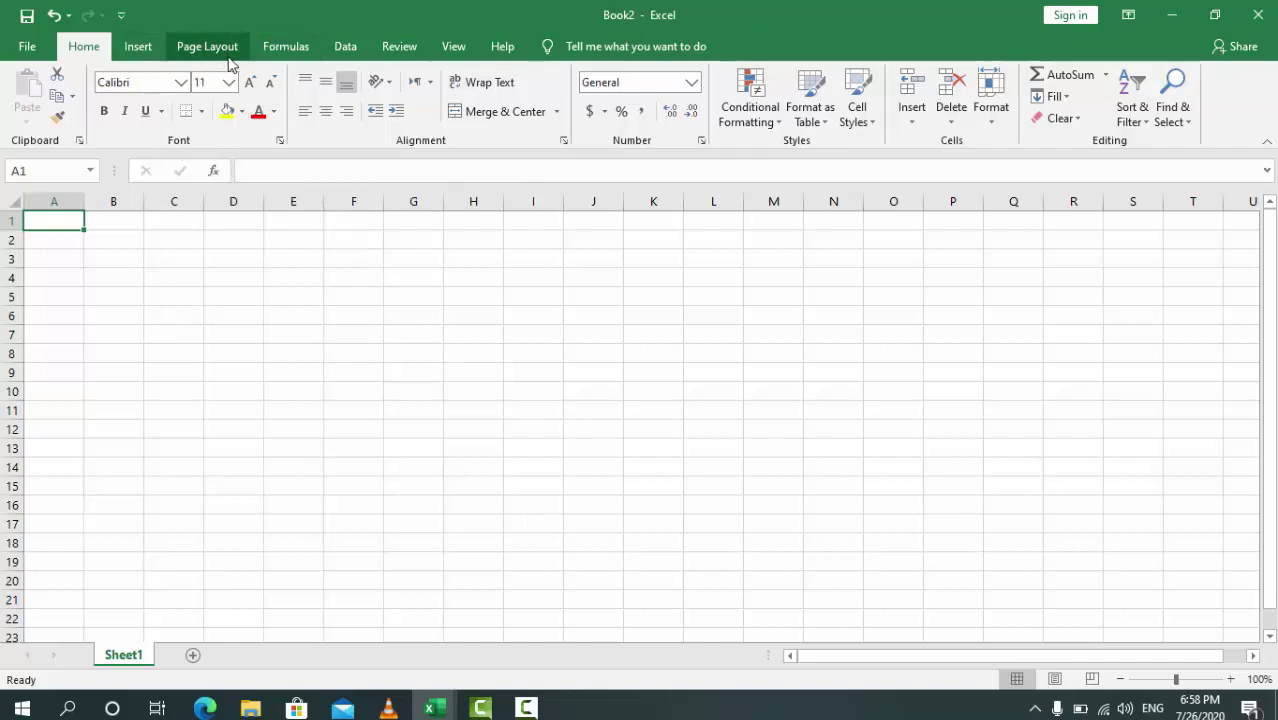
# Look through the insert and page layout commands and view the page orientation, scaling and paper size settings.
pyautogui.click(137, 46)
pyautogui.click(186, 48)
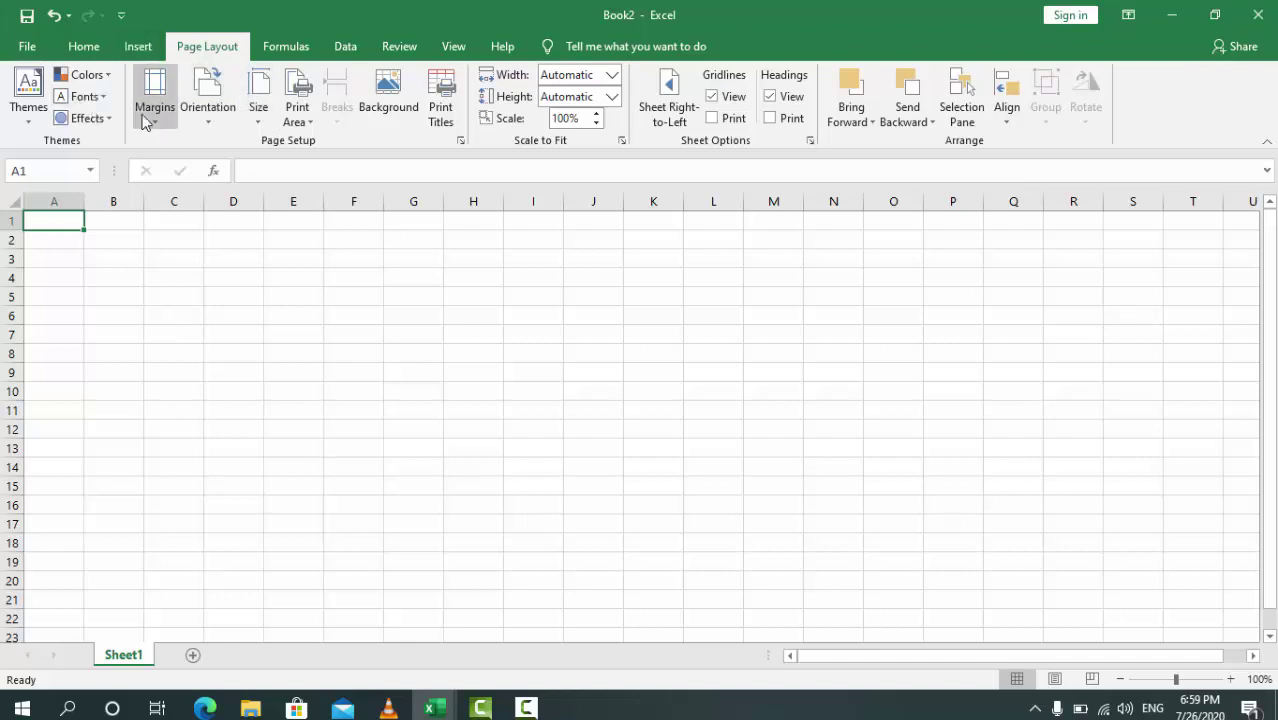
pyautogui.click(96, 50)
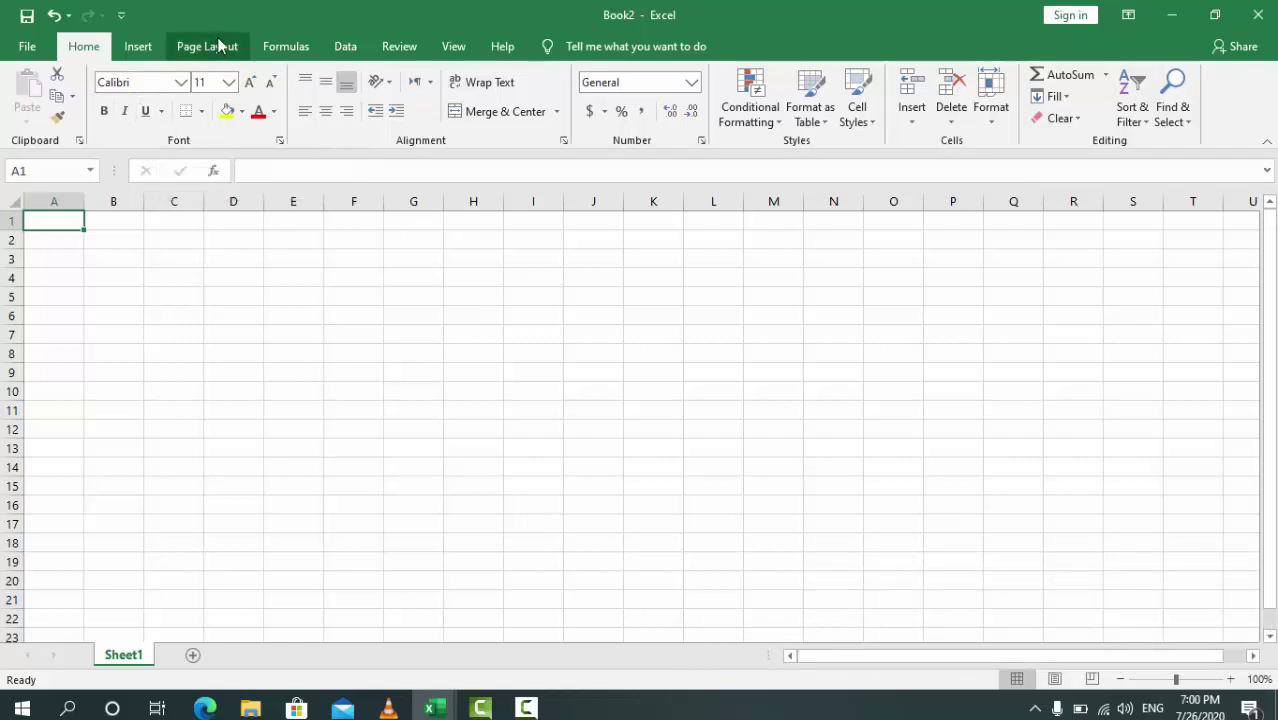
pyautogui.click(152, 47)
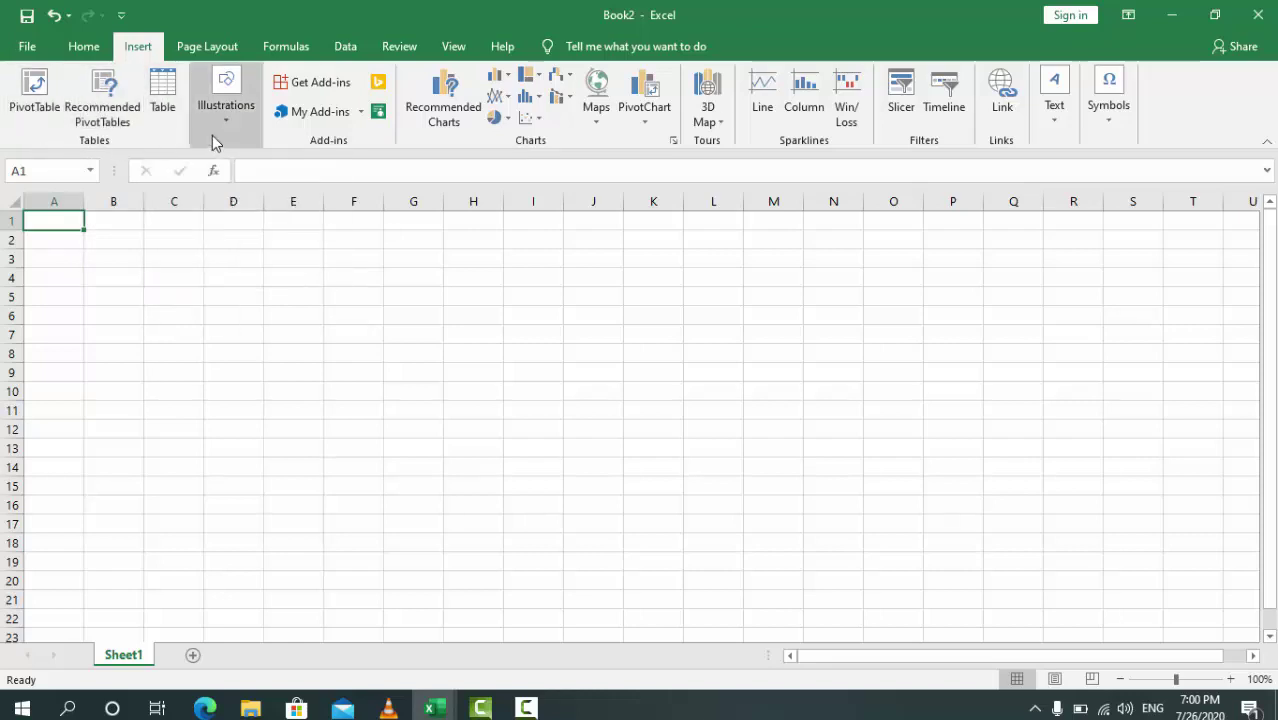
pyautogui.click(220, 52)
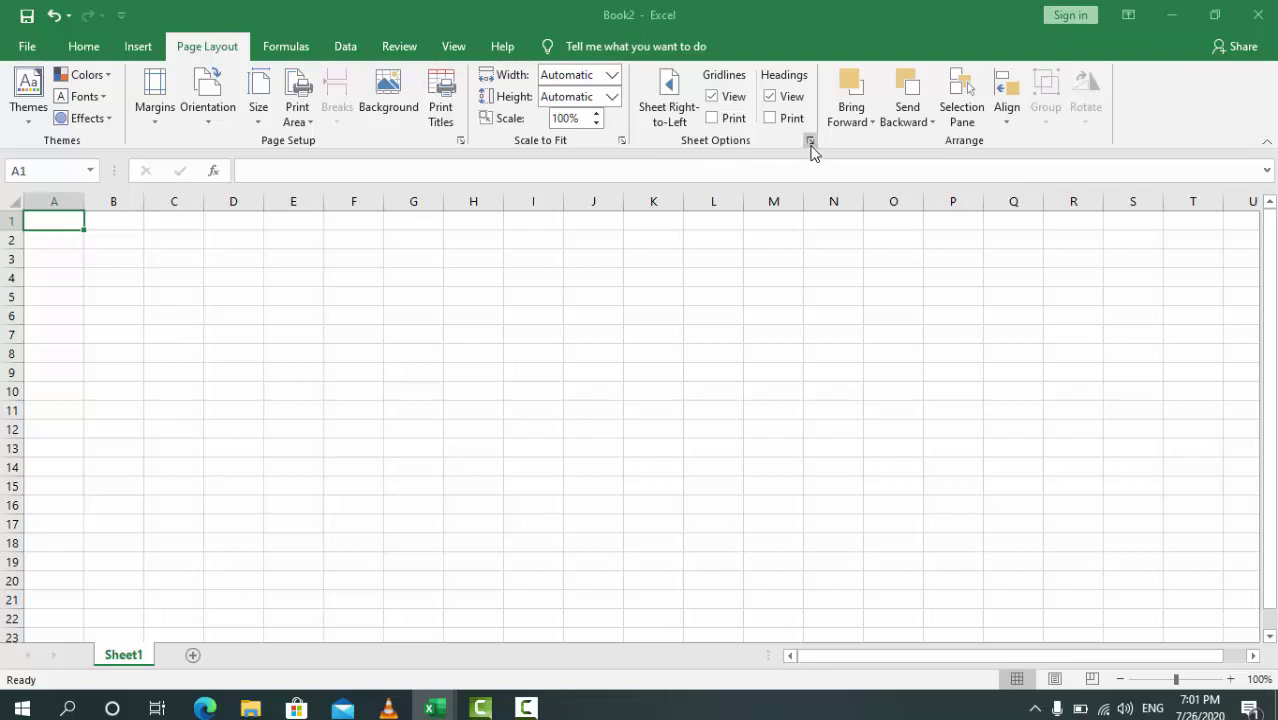
pyautogui.click(622, 143)
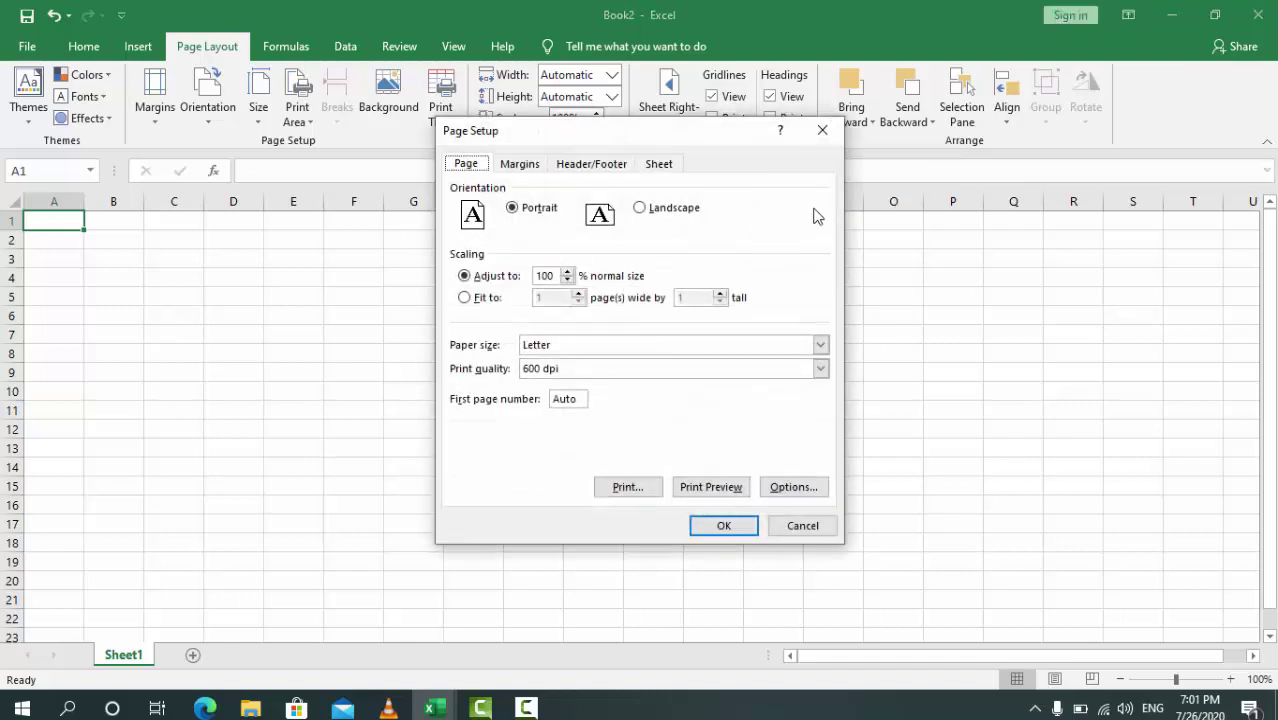
pyautogui.click(818, 142)
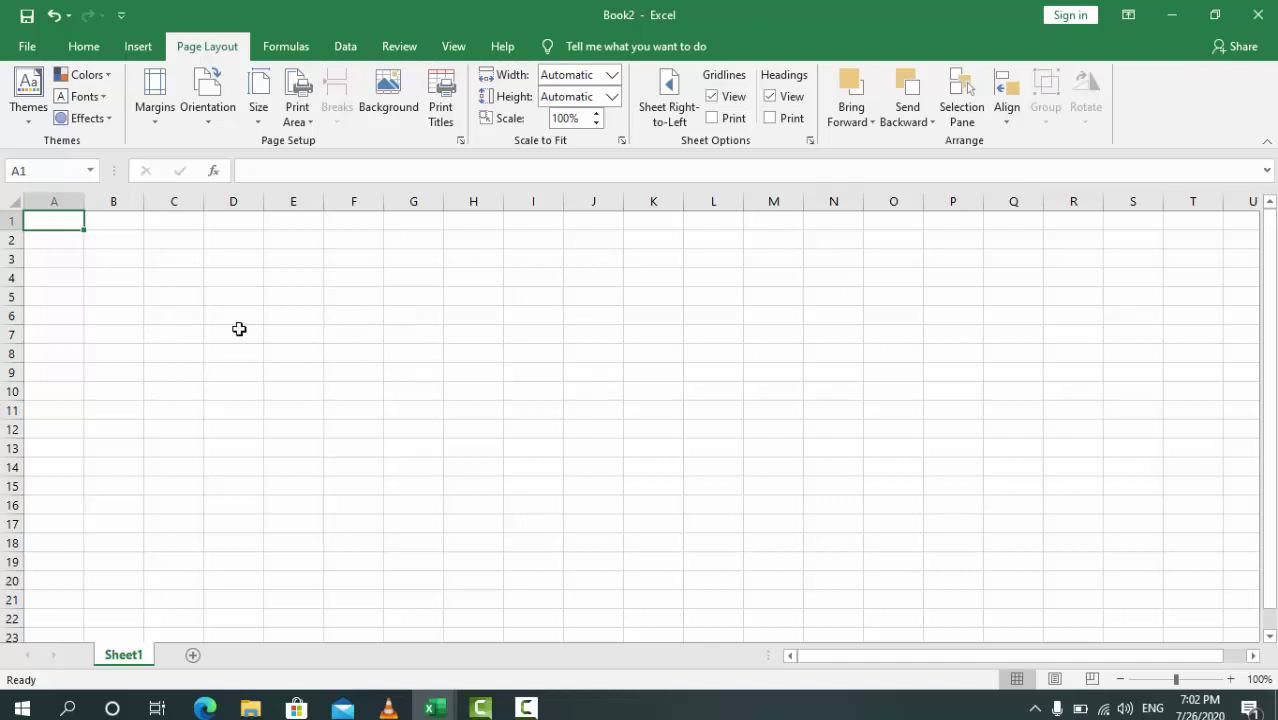
# Demonstrate whole-column and whole-row selection on columns A, B and C and rows 2 through 5.
pyautogui.click(58, 200)
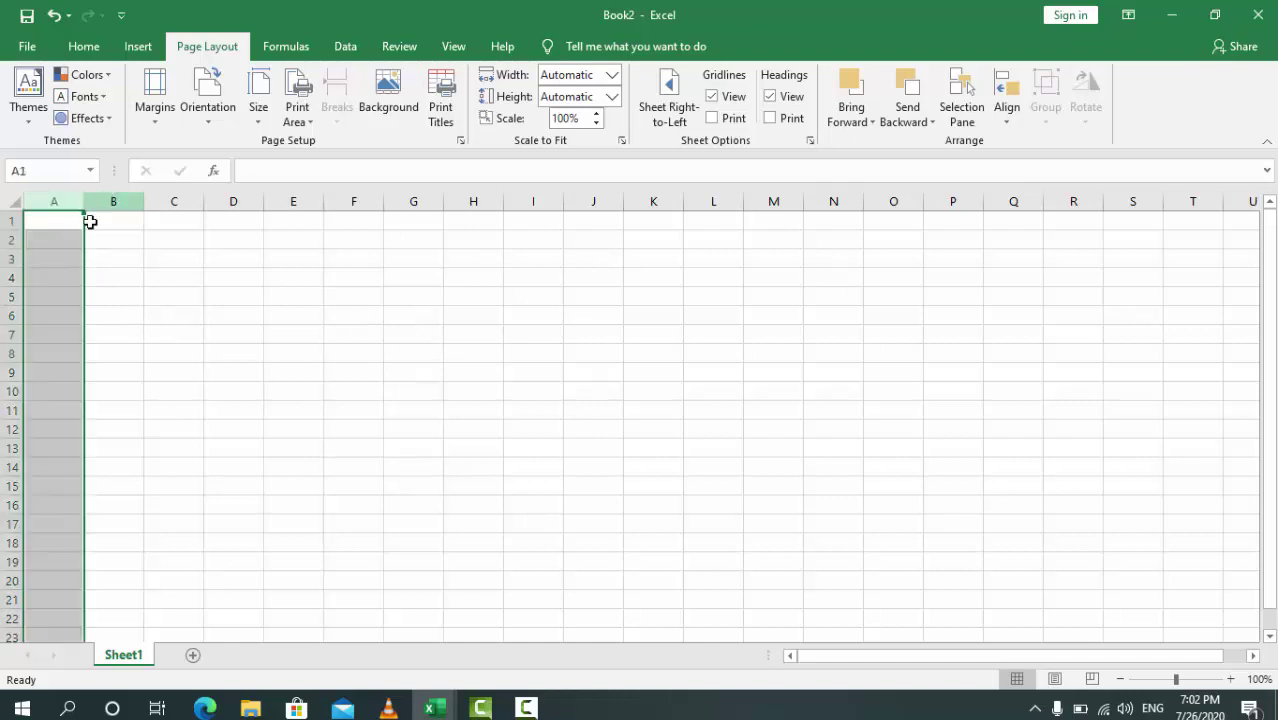
pyautogui.click(6, 259)
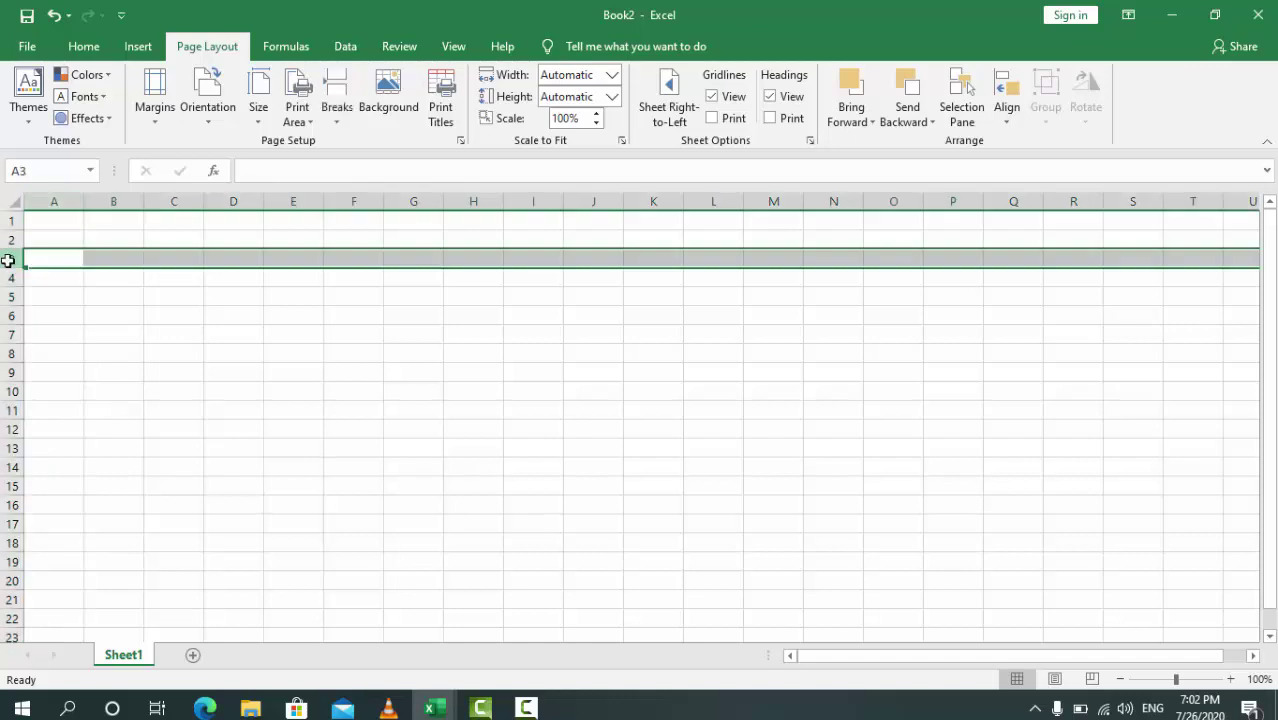
pyautogui.click(53, 208)
pyautogui.click(112, 203)
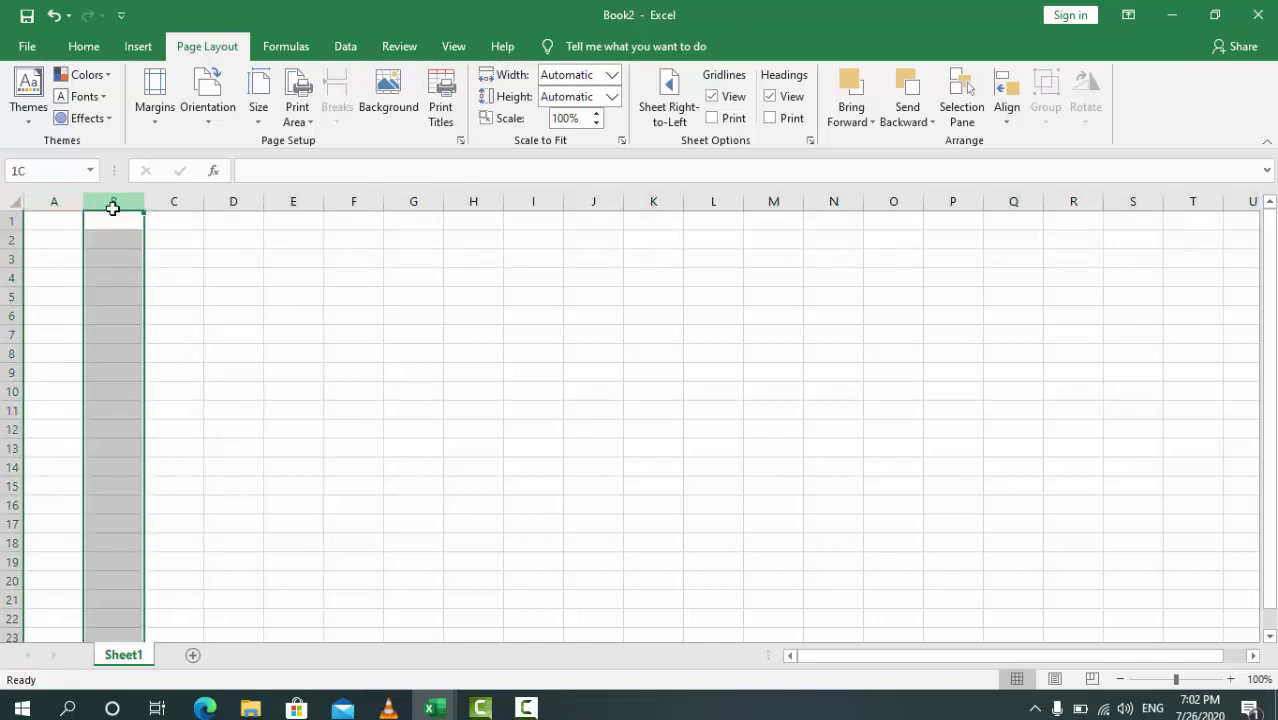
pyautogui.click(160, 205)
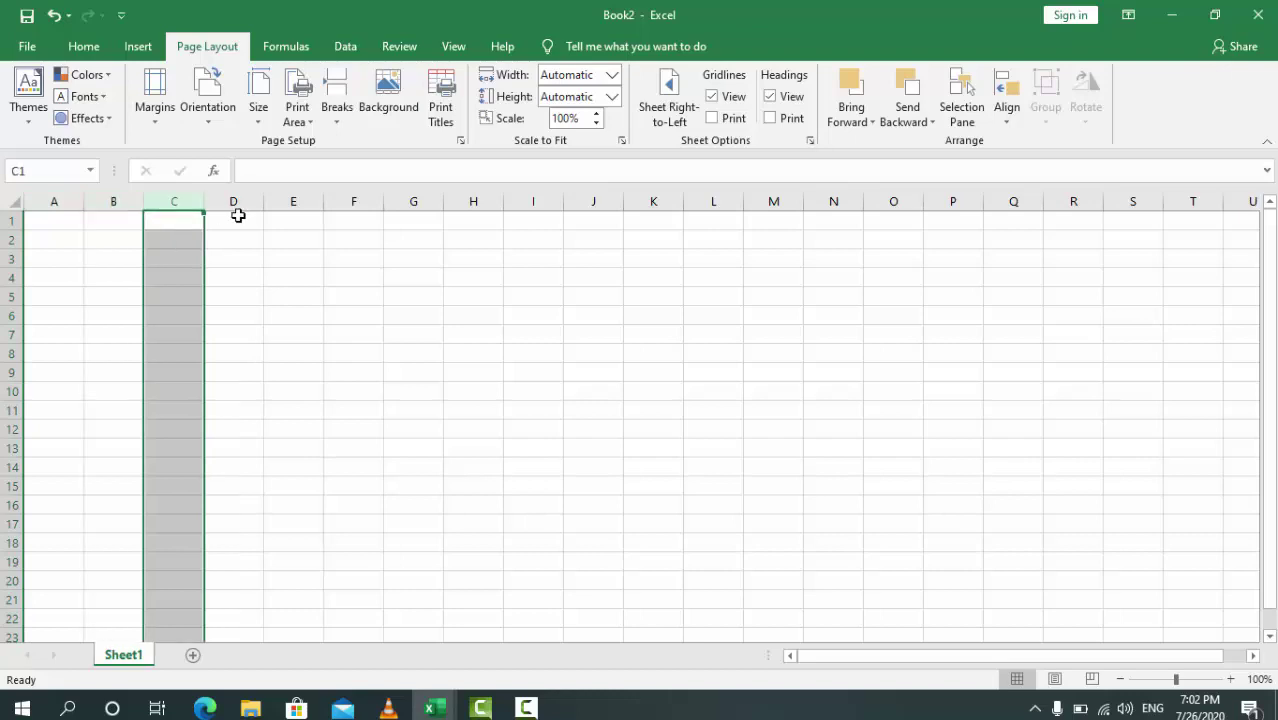
pyautogui.click(5, 240)
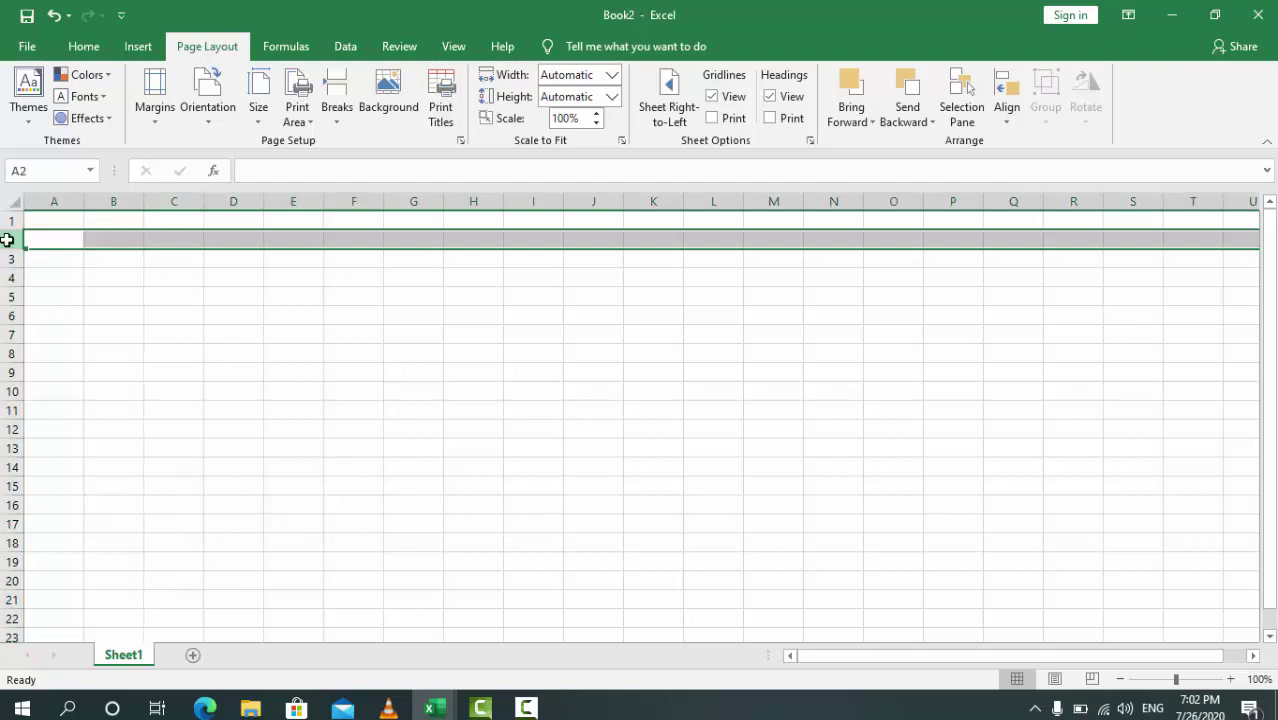
pyautogui.click(6, 258)
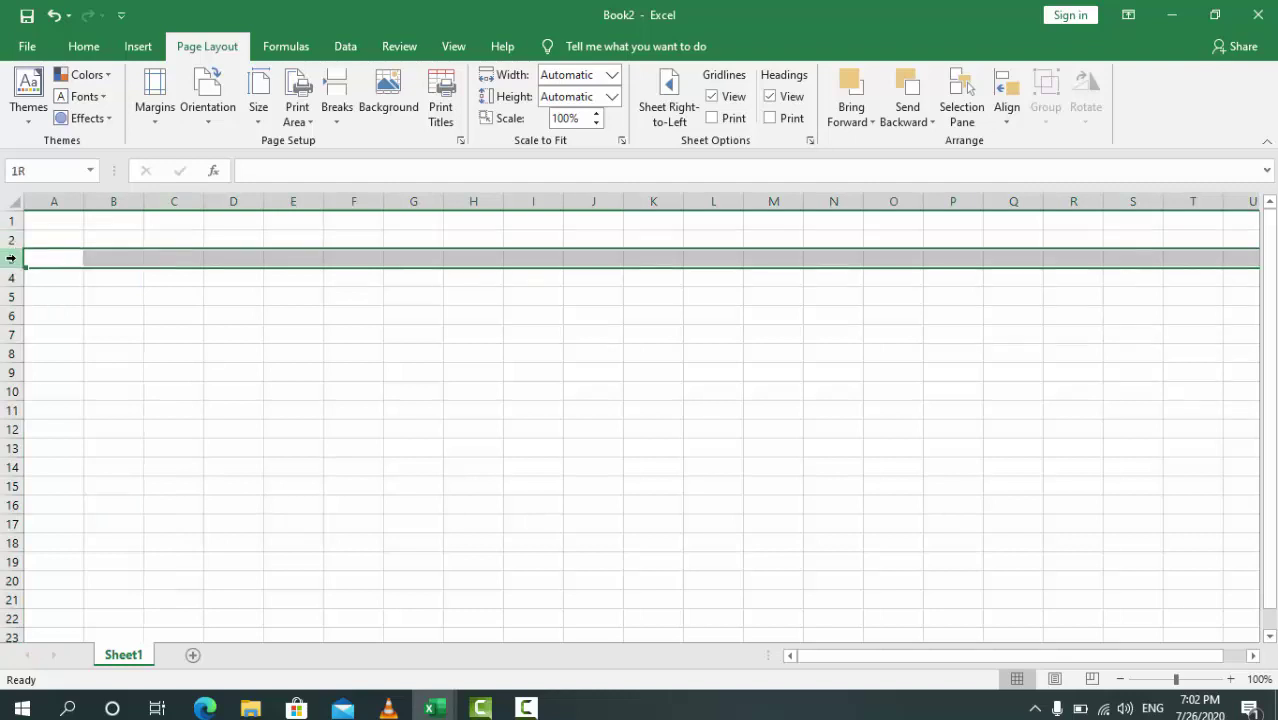
pyautogui.click(8, 278)
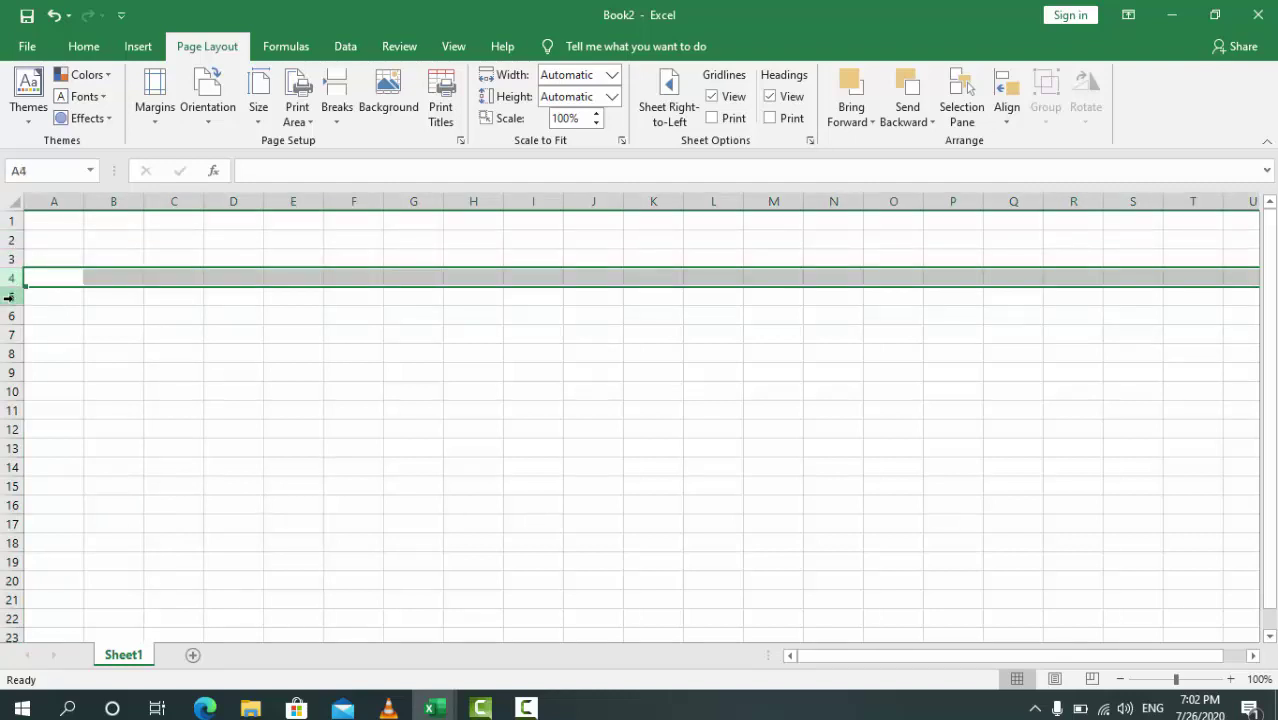
pyautogui.click(10, 297)
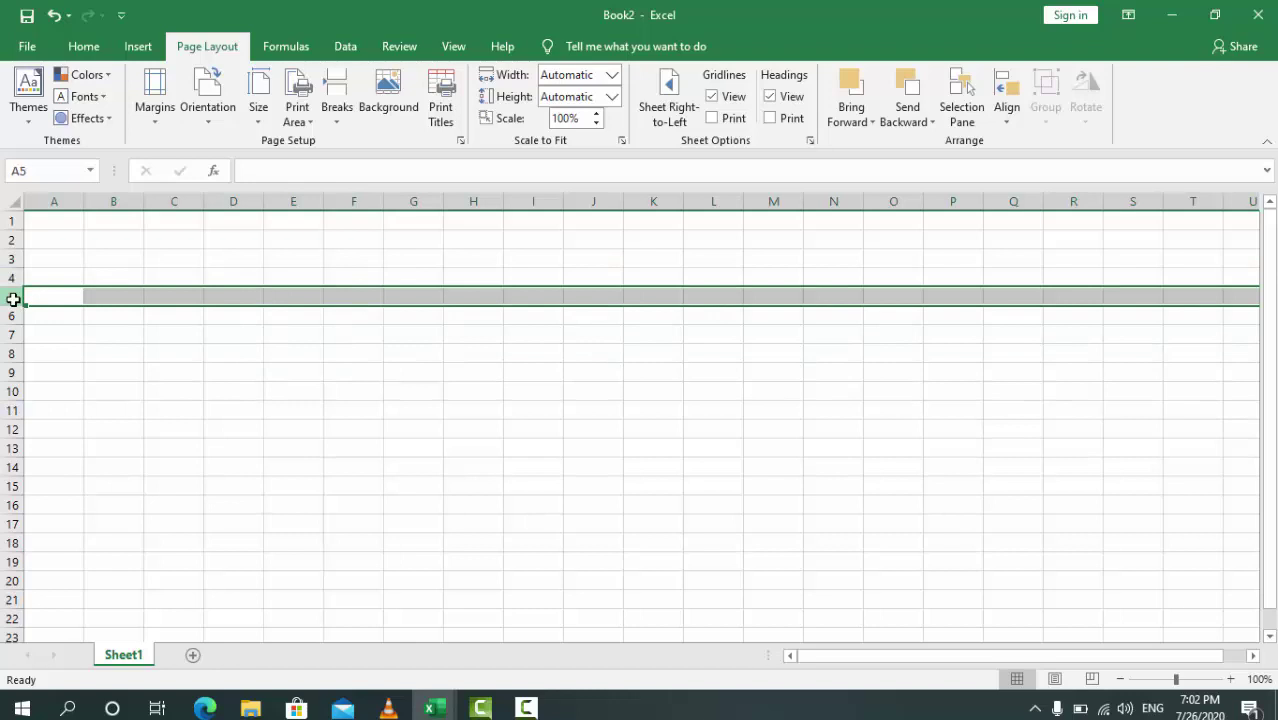
# Select cells B5, C5, D4, E3, E11 and C11 individually to view their references, and select the range D11:K18.
pyautogui.click(99, 298)
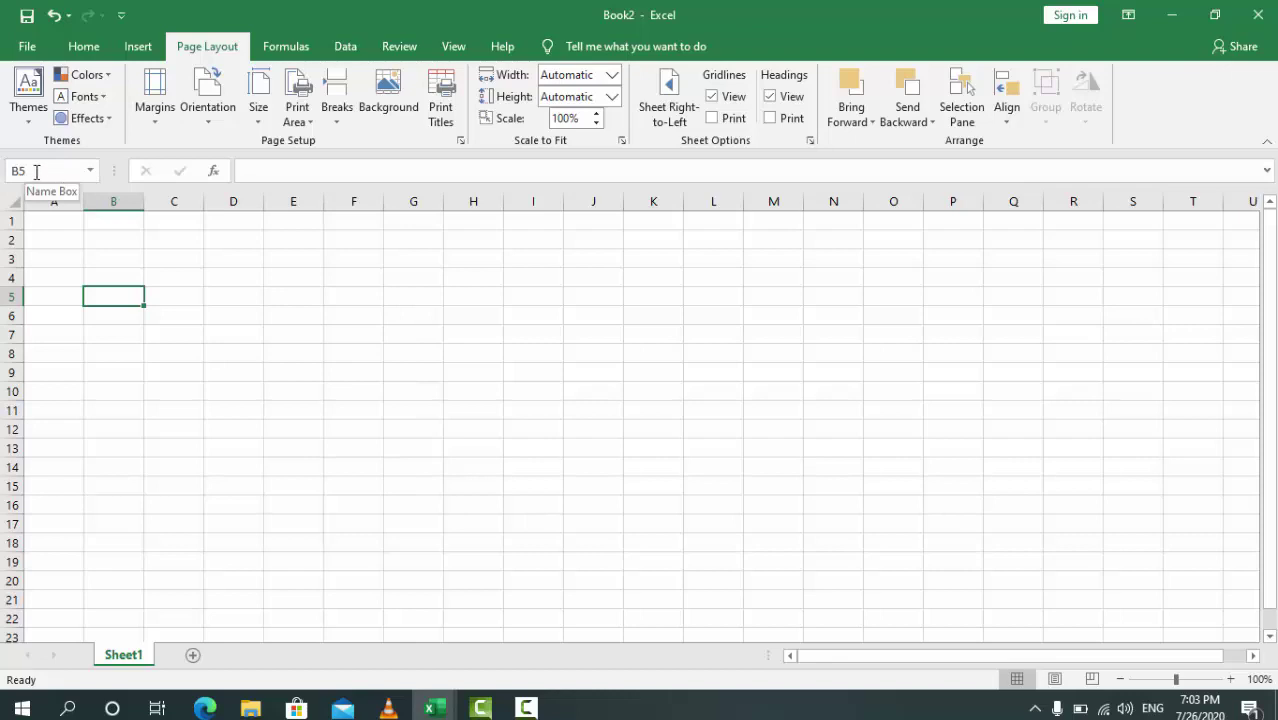
pyautogui.click(186, 292)
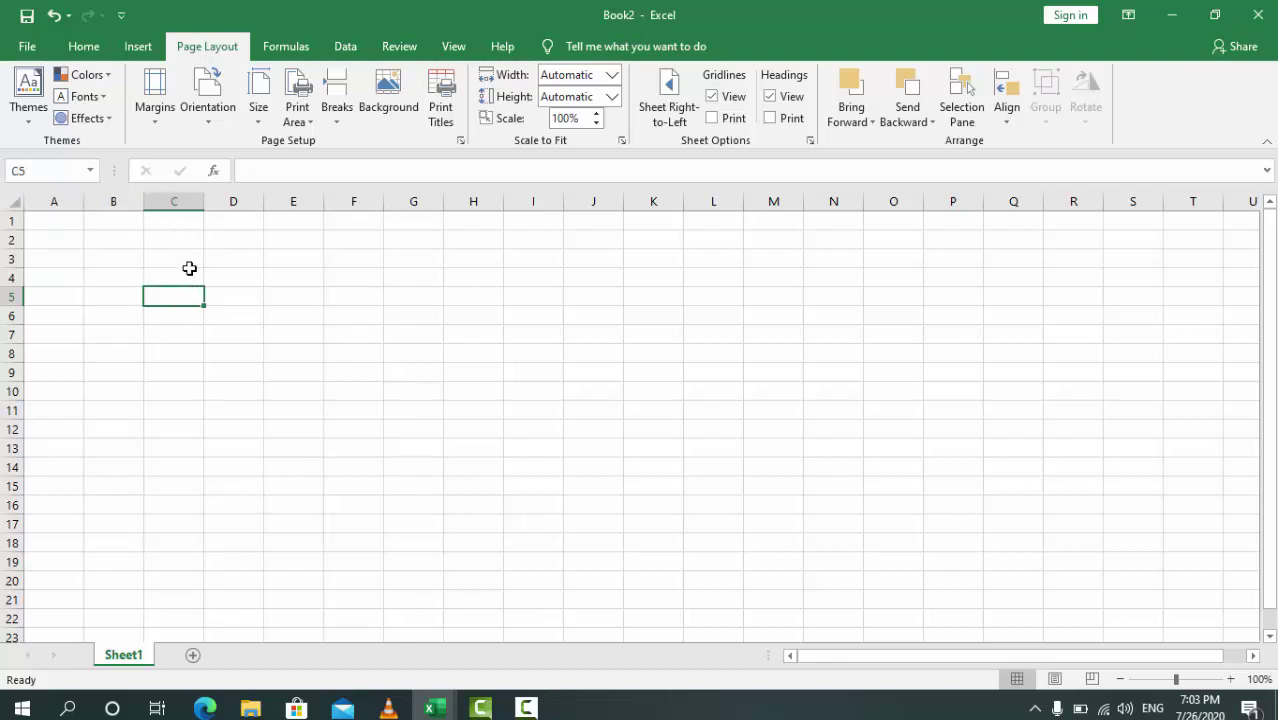
pyautogui.click(221, 277)
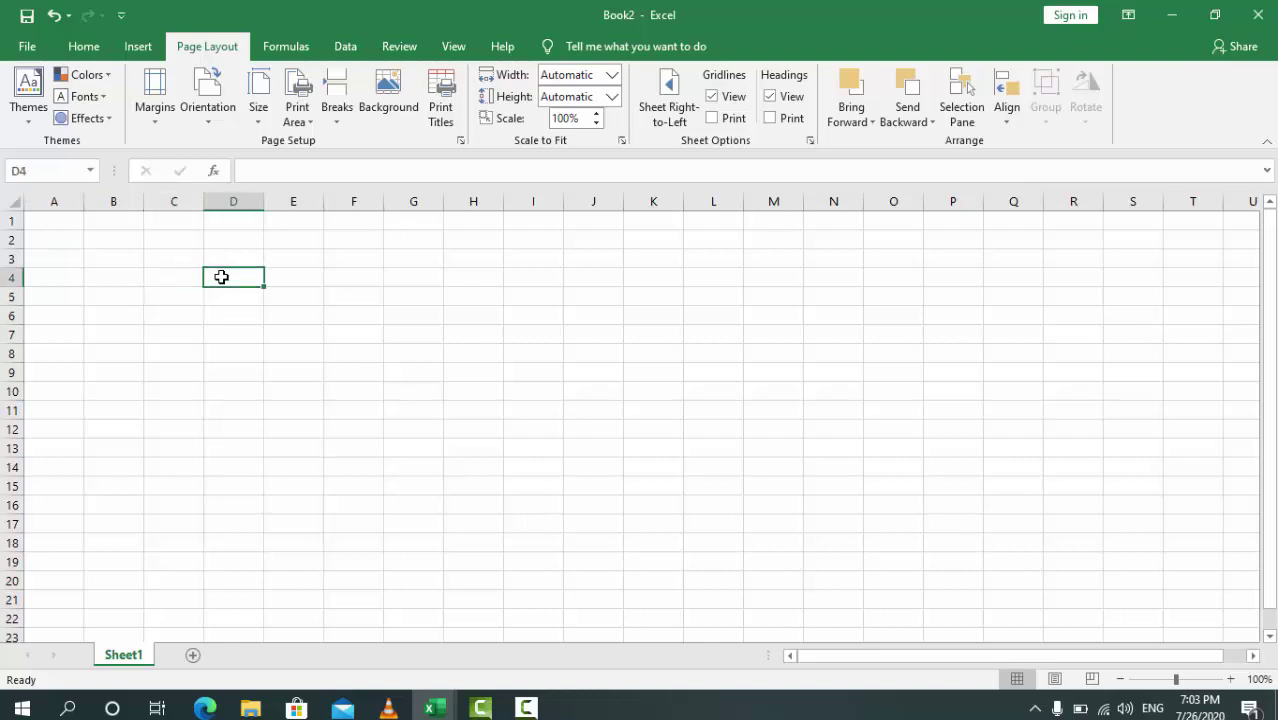
pyautogui.click(296, 258)
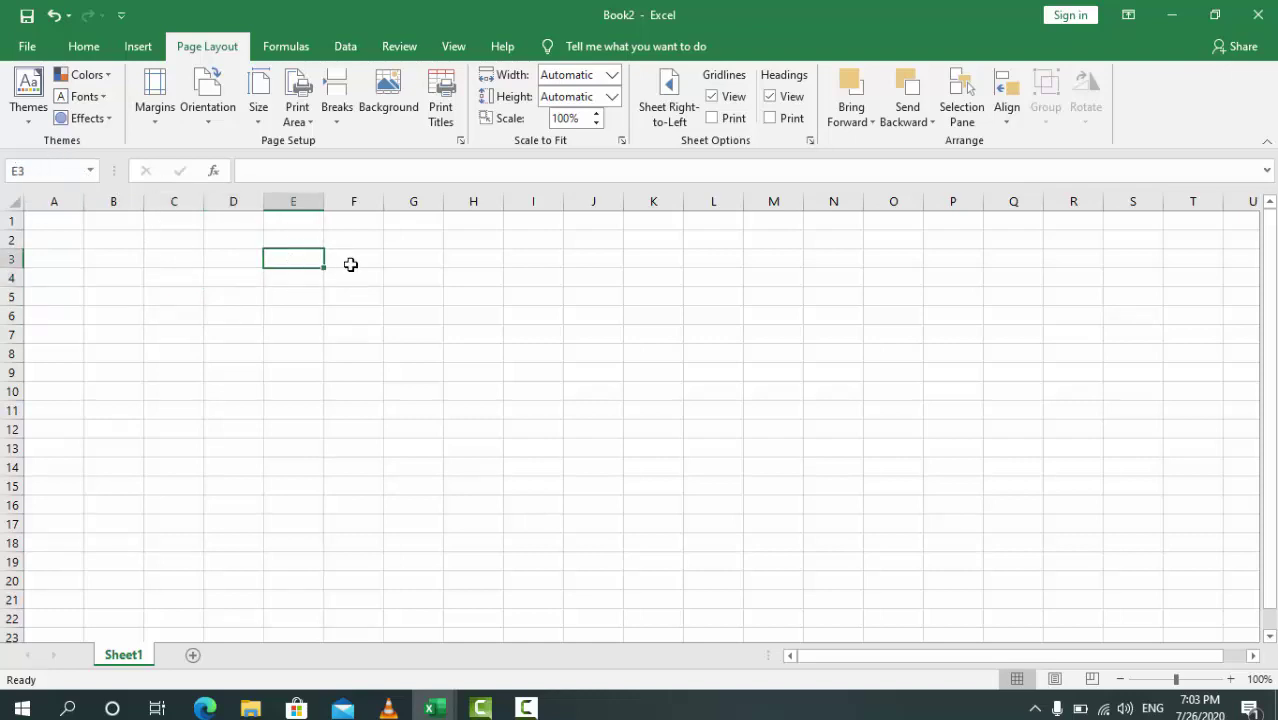
pyautogui.click(300, 406)
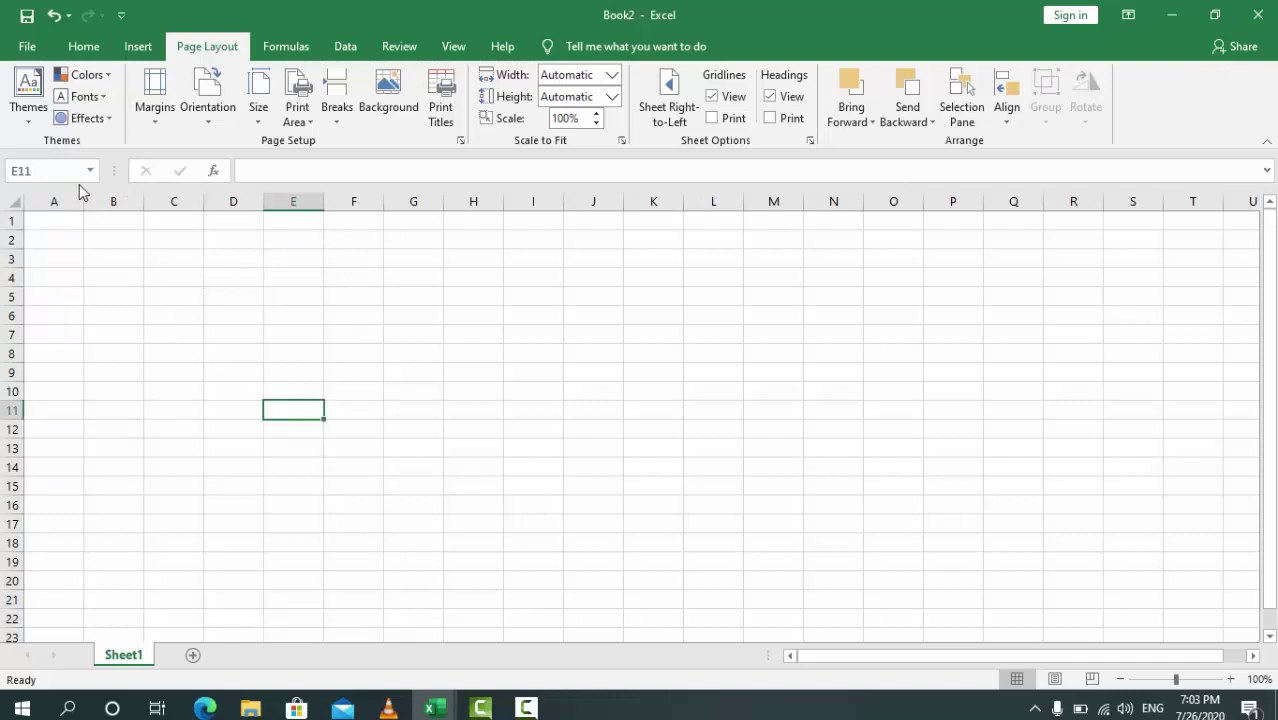
pyautogui.click(167, 407)
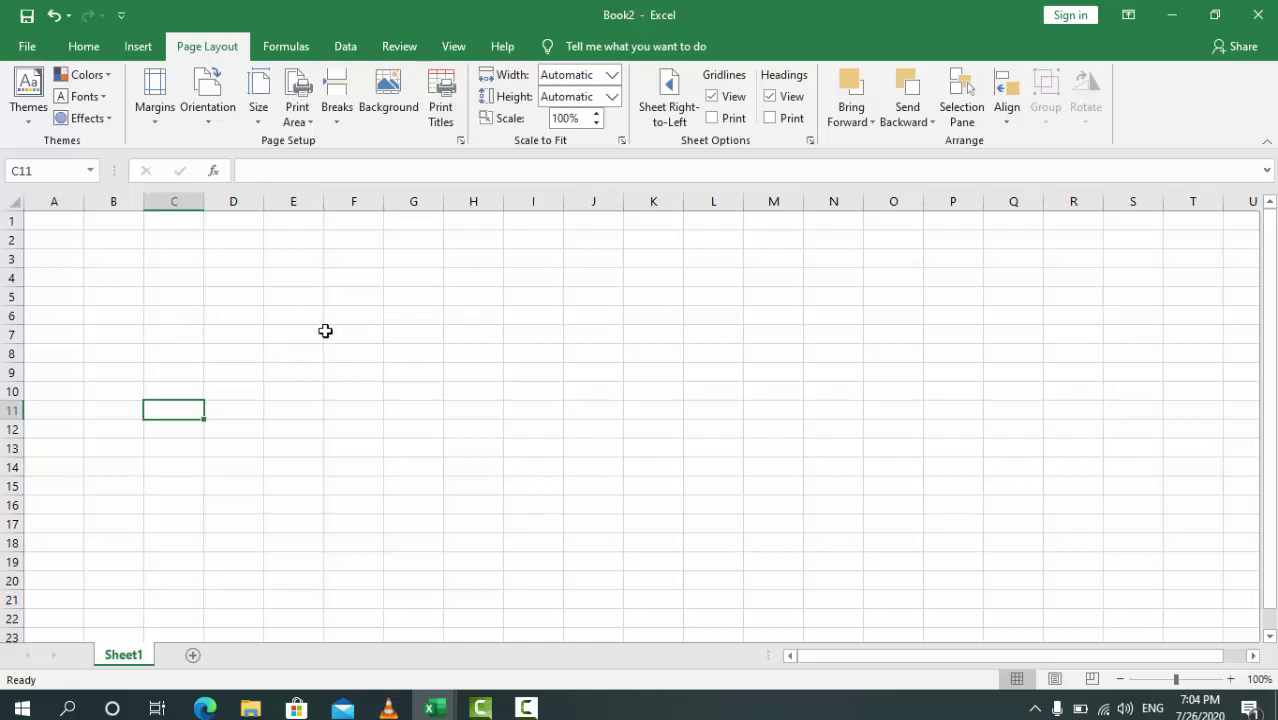
pyautogui.click(220, 410)
pyautogui.moveTo(220, 410); pyautogui.dragTo(645, 545)
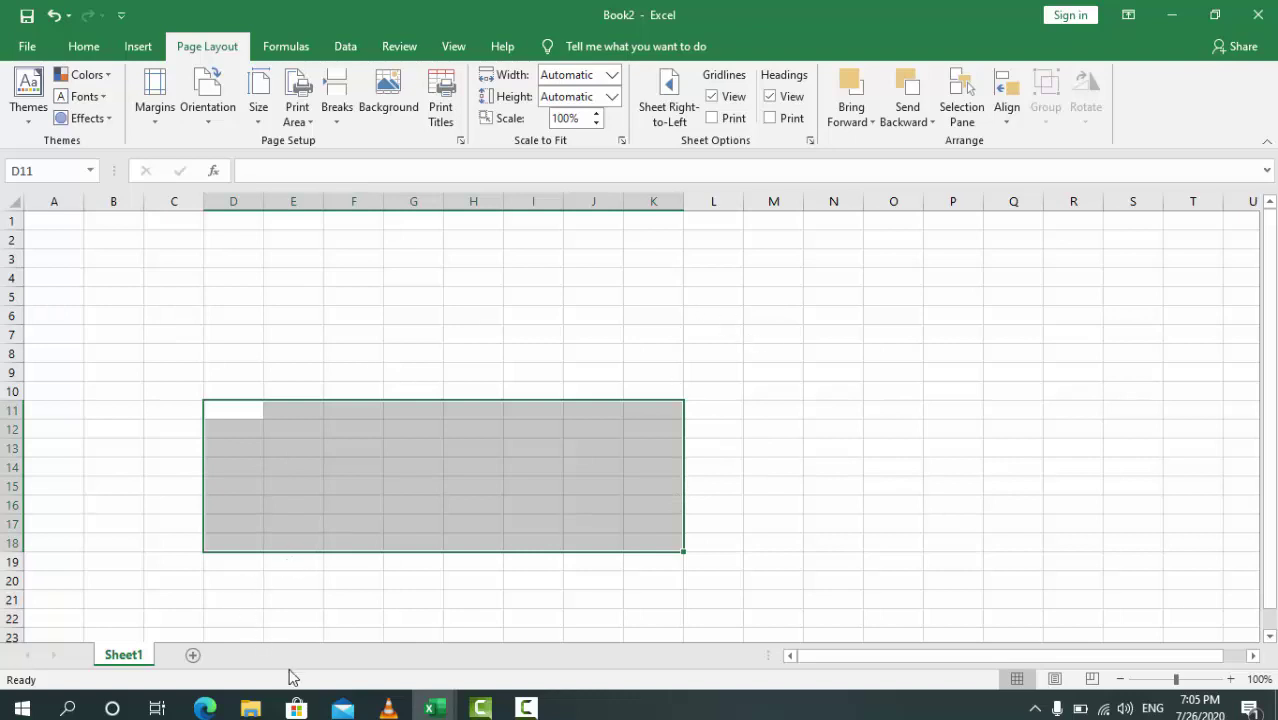
# Add two new worksheets to the workbook and return to Sheet1.
pyautogui.click(194, 656)
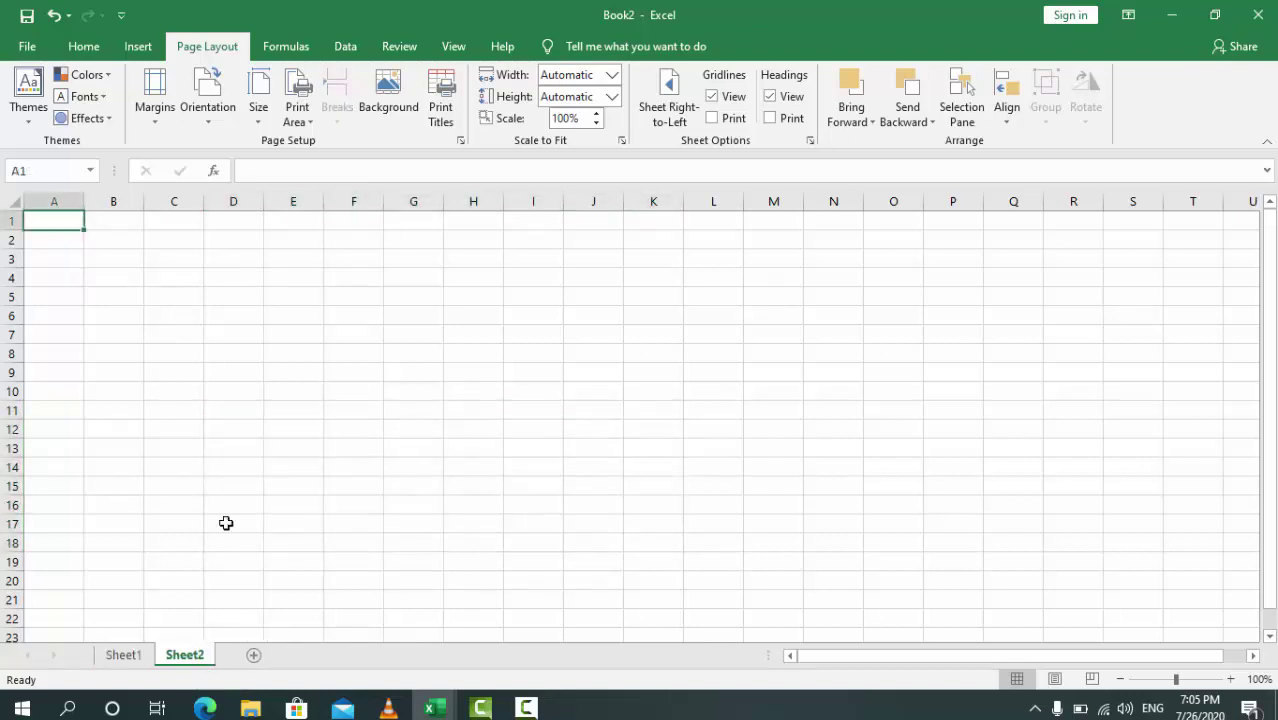
pyautogui.click(255, 656)
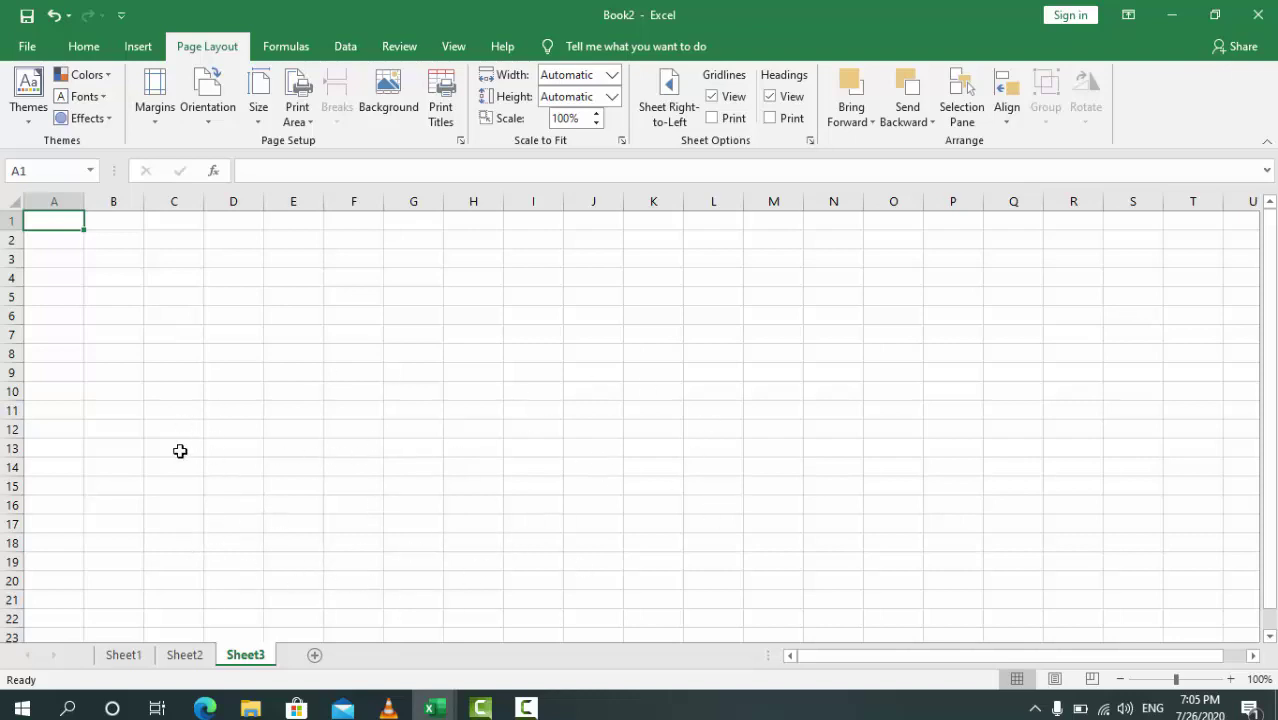
pyautogui.click(124, 658)
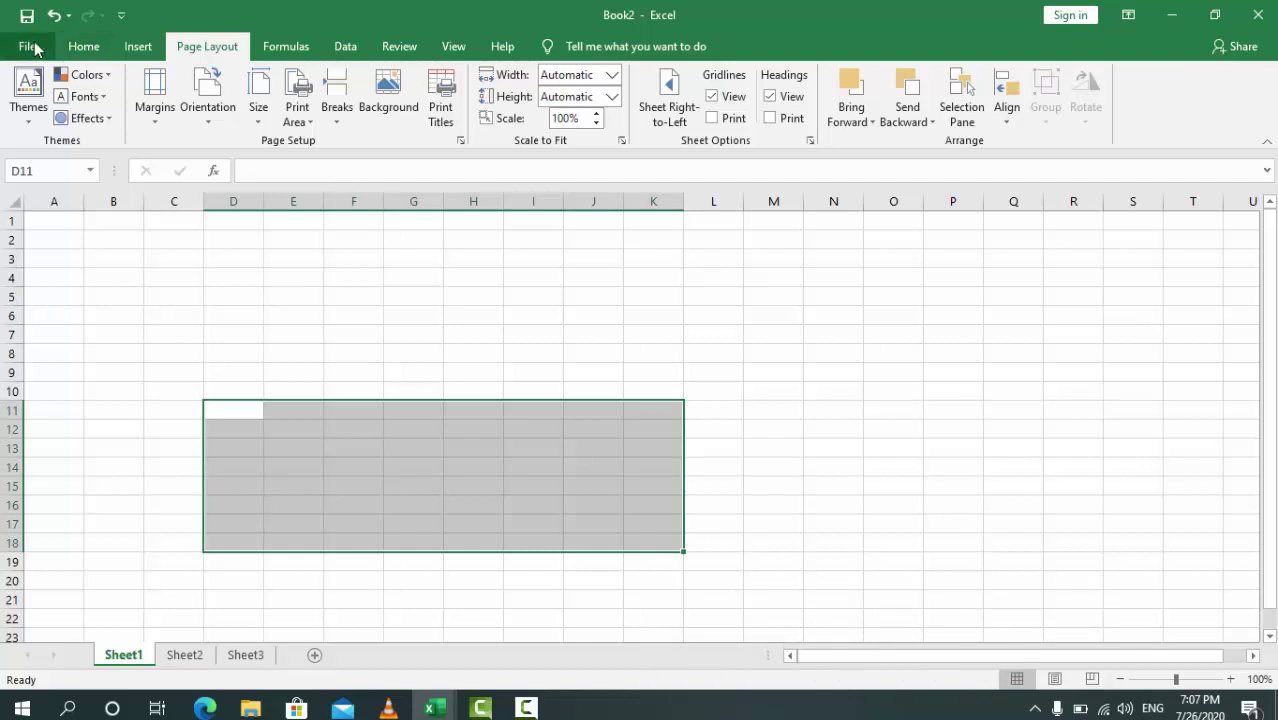
# Enter three people's first names in cells D1, E1 and F1 of Sheet1.
pyautogui.click(88, 52)
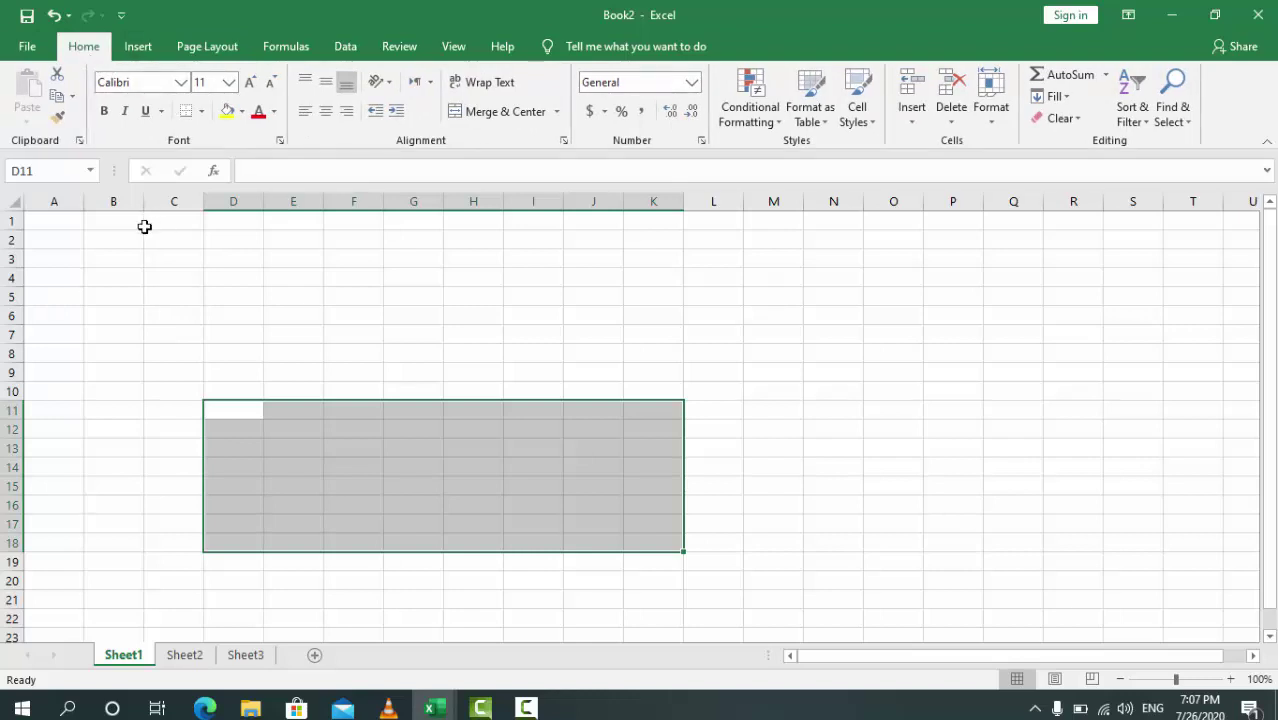
pyautogui.click(243, 223)
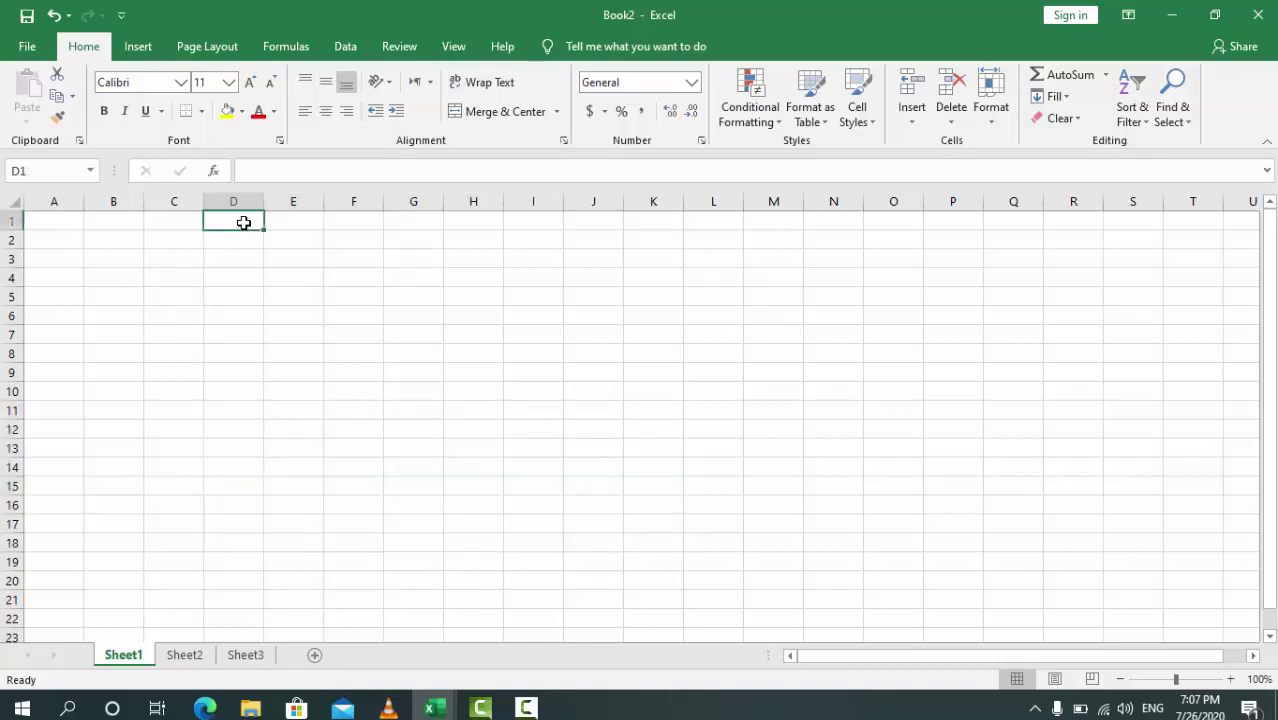
pyautogui.write('A')
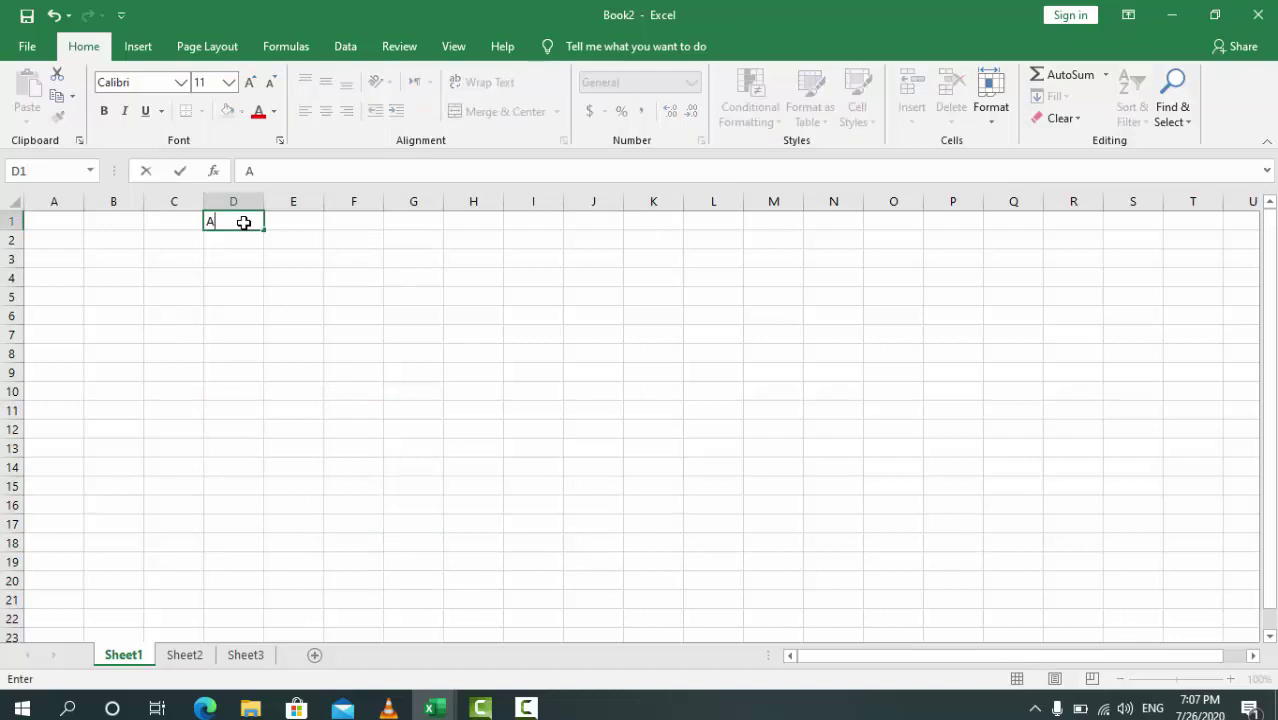
pyautogui.write('LI')
pyautogui.click(287, 222)
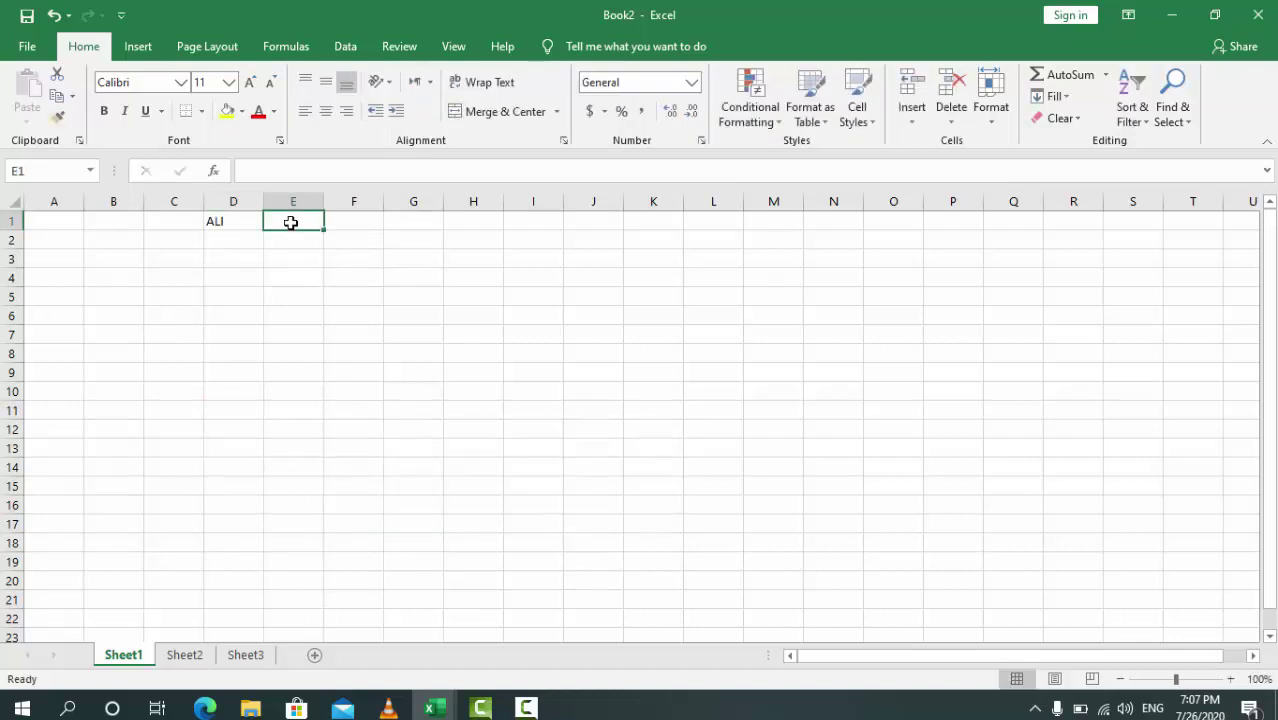
pyautogui.write('A')
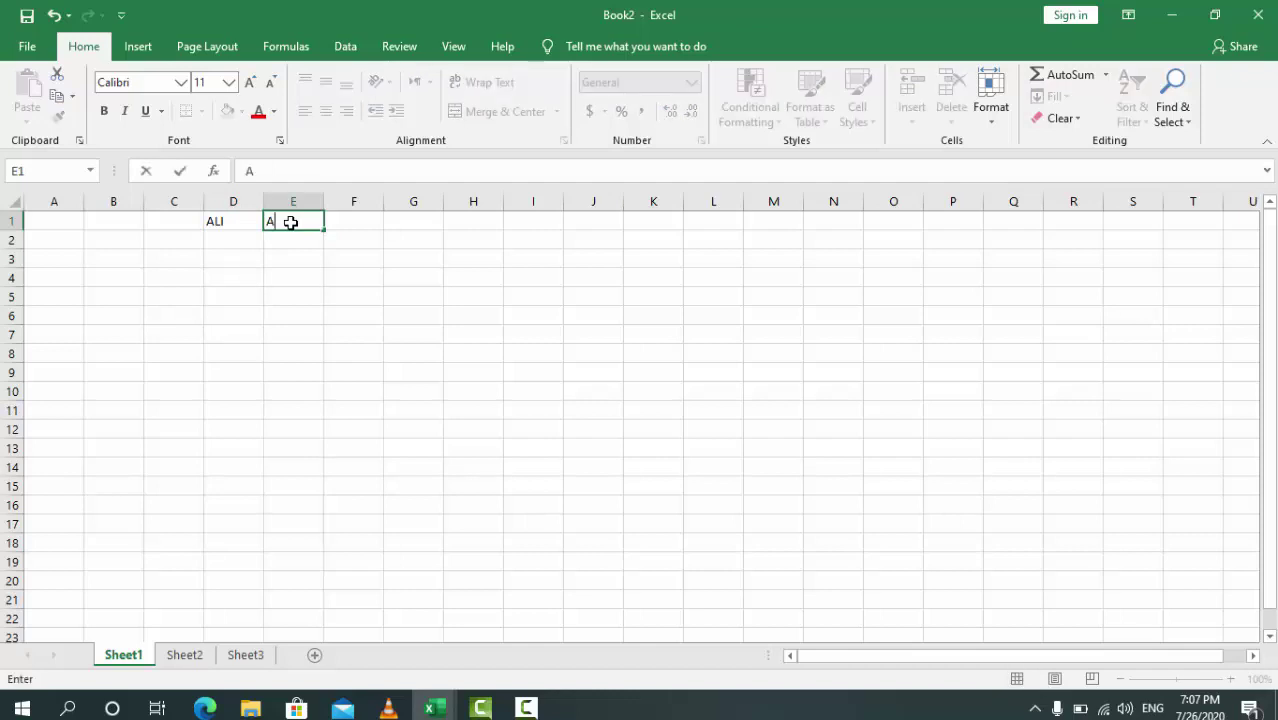
pyautogui.write('HMED')
pyautogui.hotkey('ctrl', 'Return')
pyautogui.press('Tab')
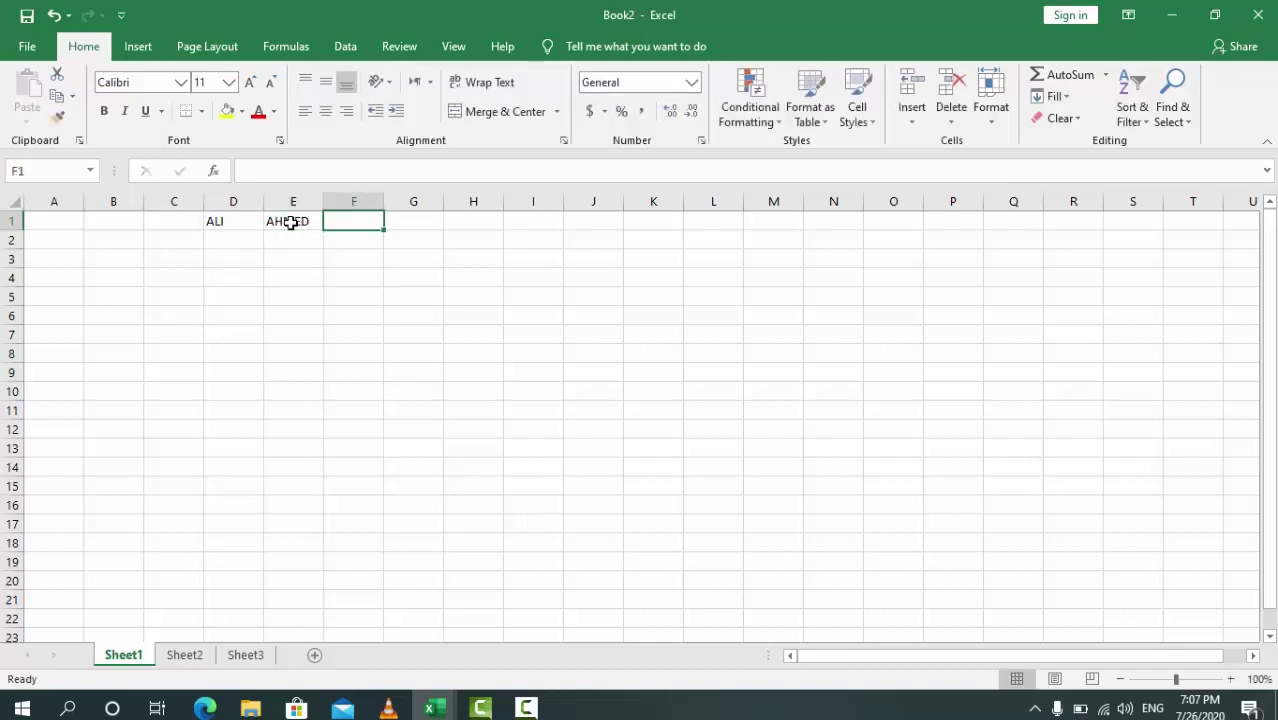
pyautogui.write('USM')
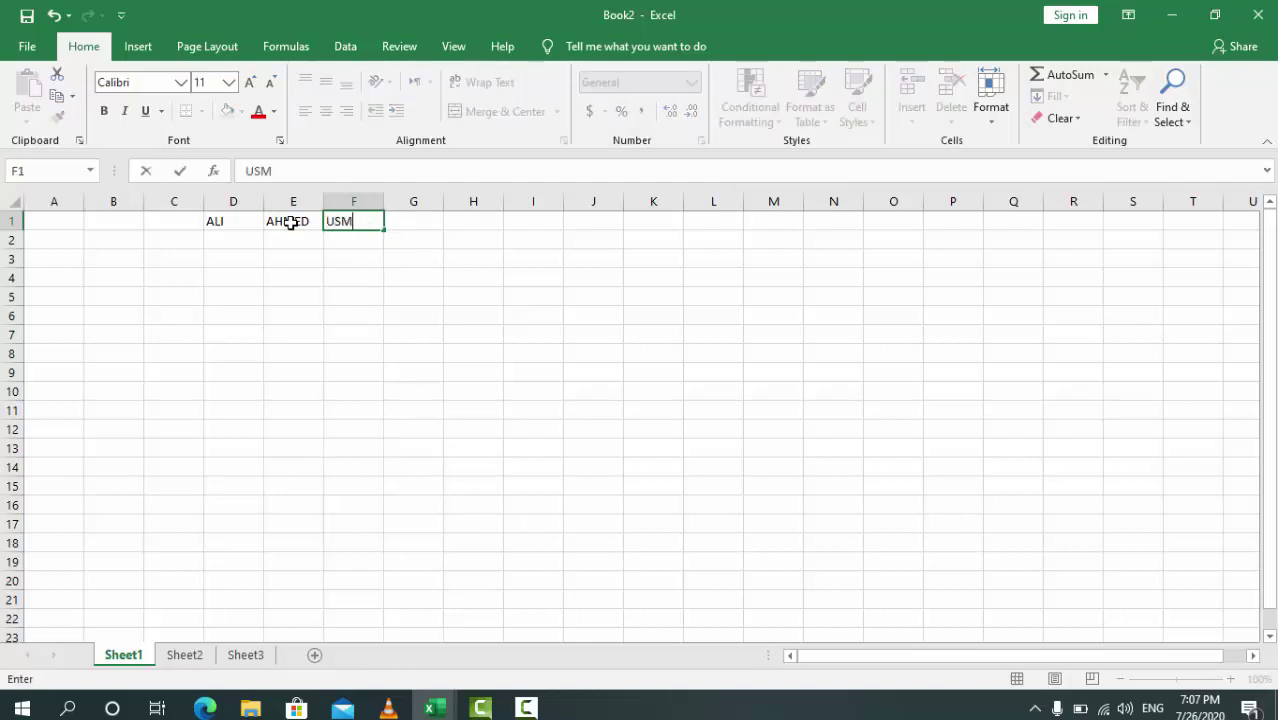
pyautogui.write('AN')
pyautogui.click(242, 242)
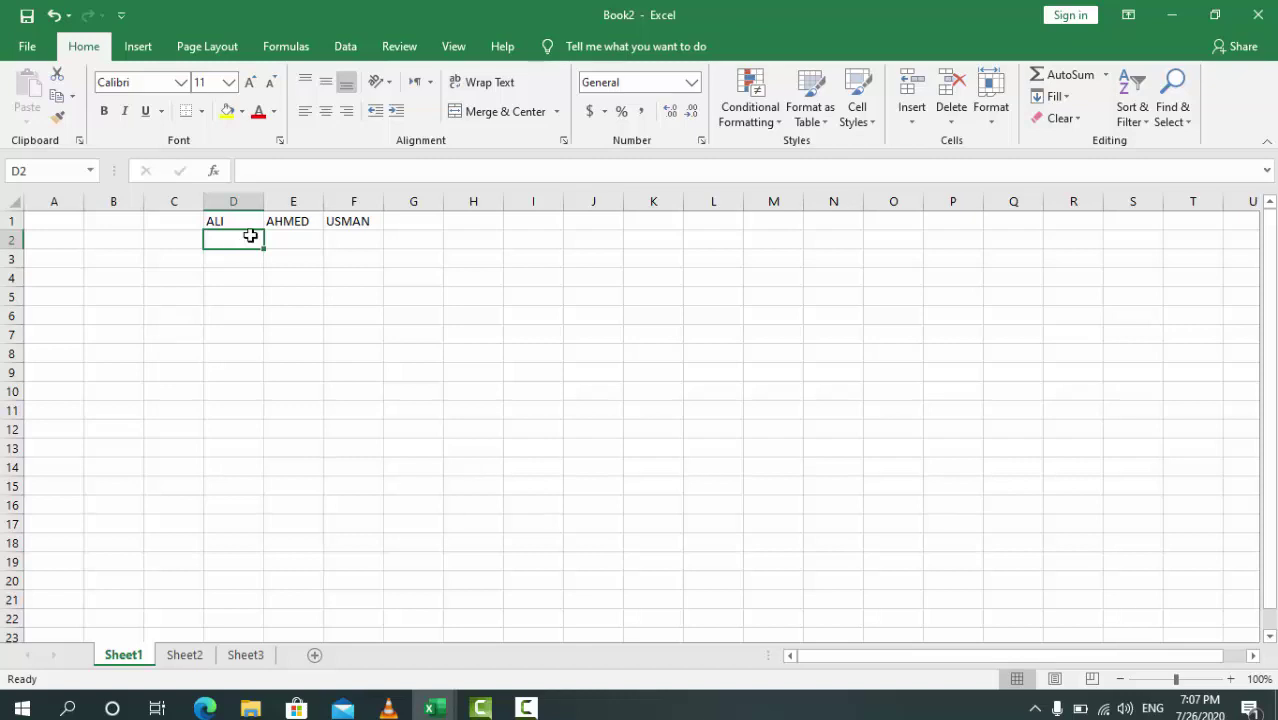
# Enter the values 22, 24 and 26 in cells D2, D3 and D4 under the first name.
pyautogui.write('22')
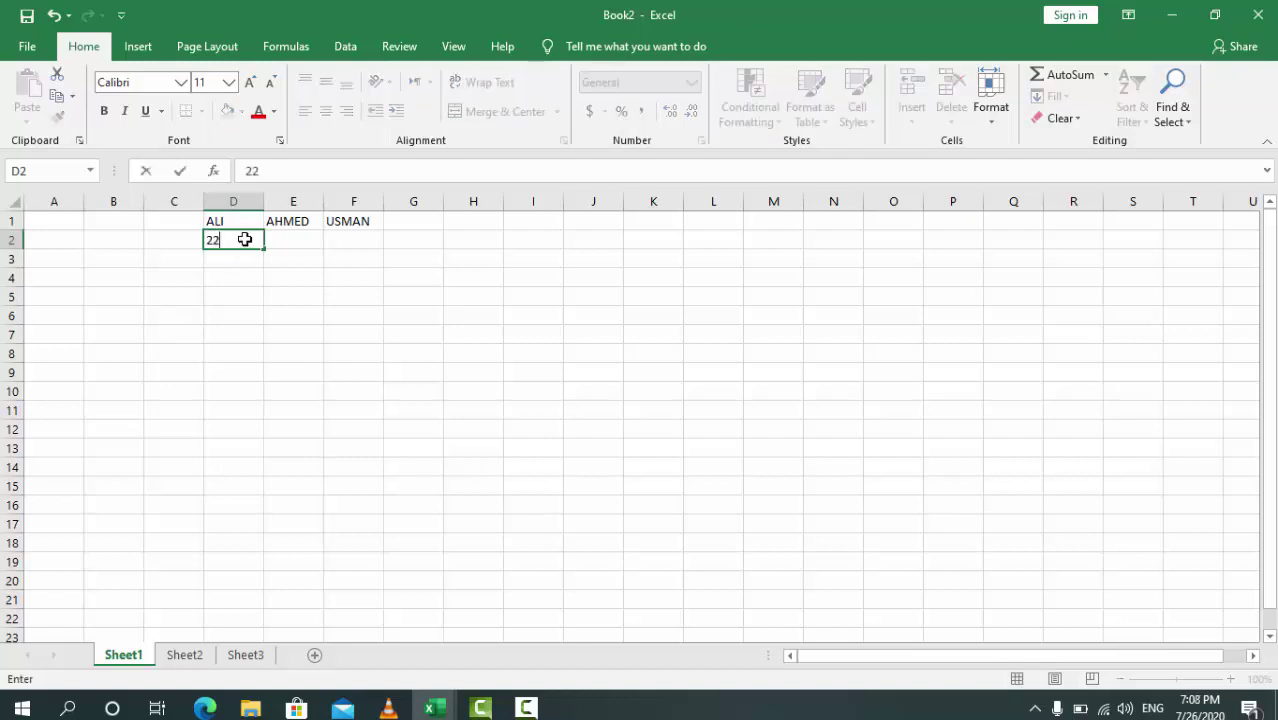
pyautogui.press('Return')
pyautogui.write('24')
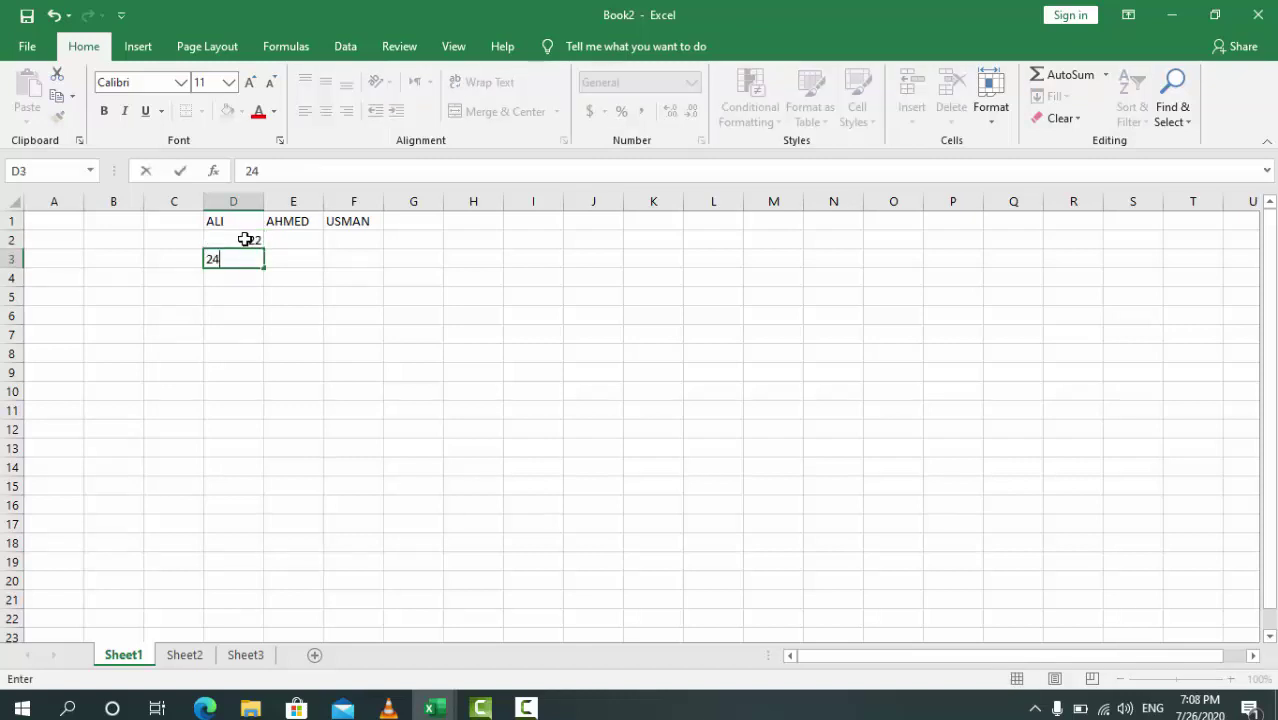
pyautogui.press('Return')
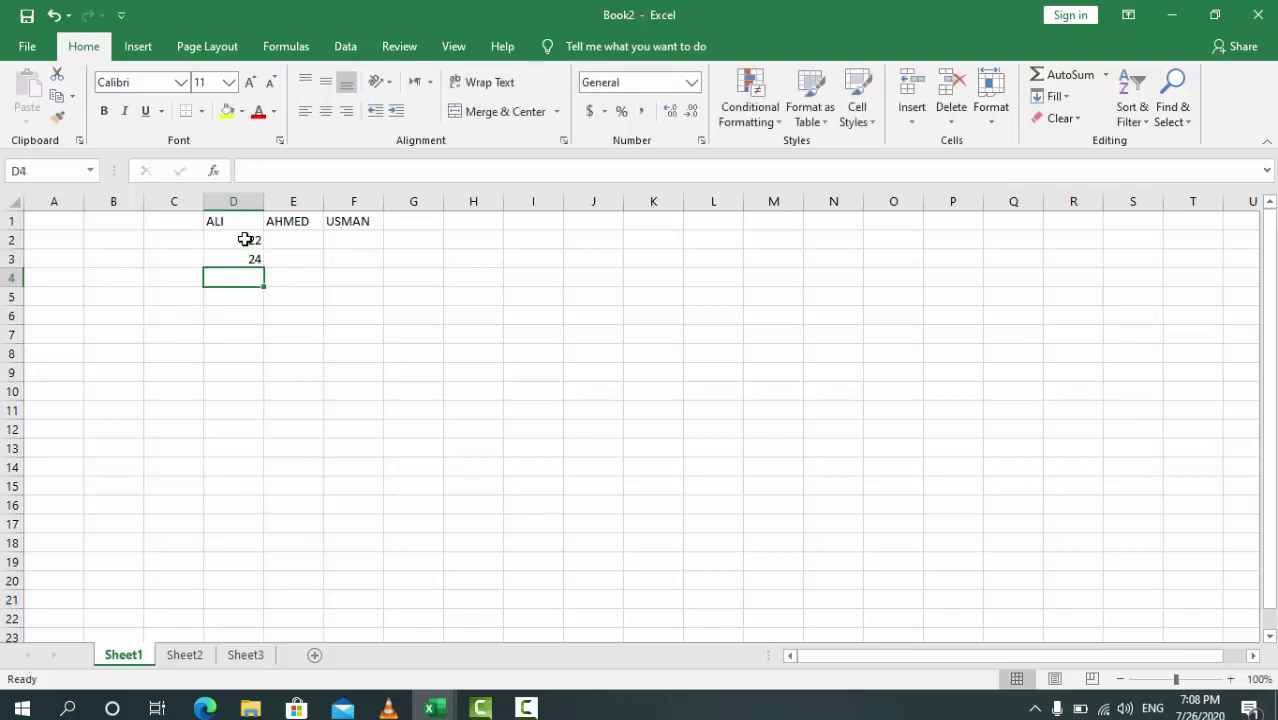
pyautogui.write('26')
pyautogui.press('Tab')
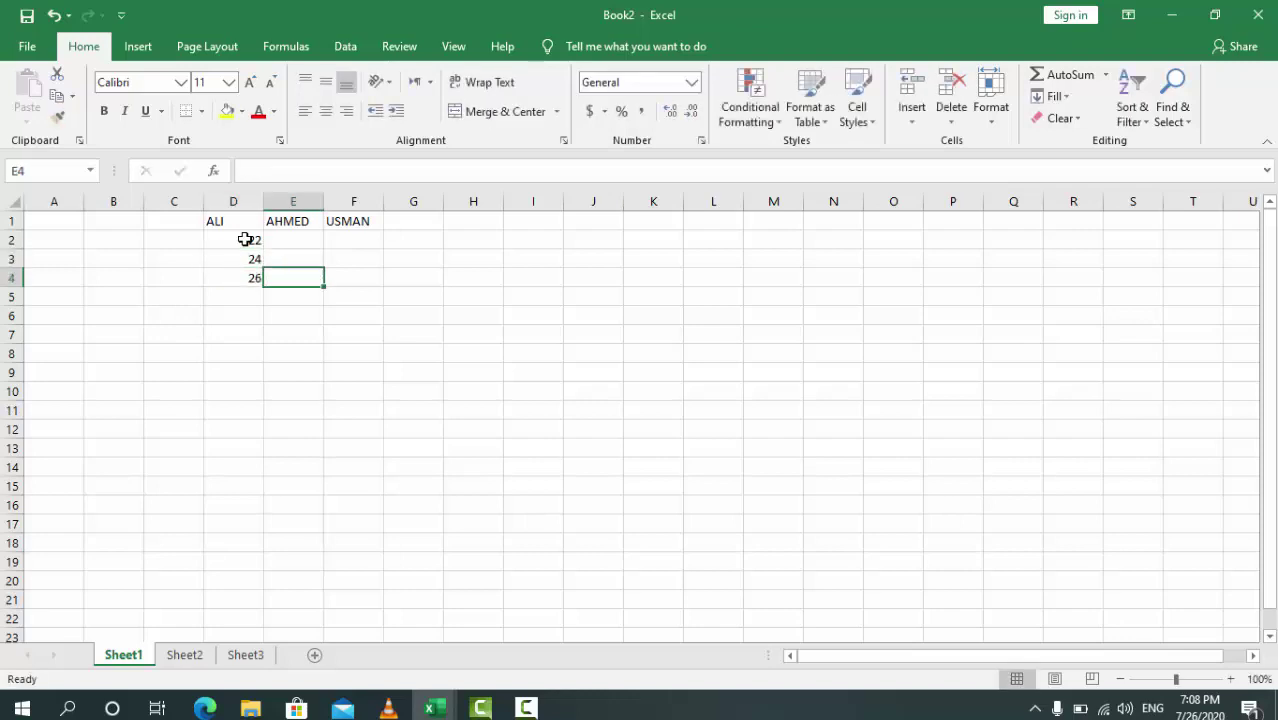
# Enter the values 24, 26 and 28 in cells E2, E3 and E4 under the second name.
pyautogui.press('Up')
pyautogui.press('Up')
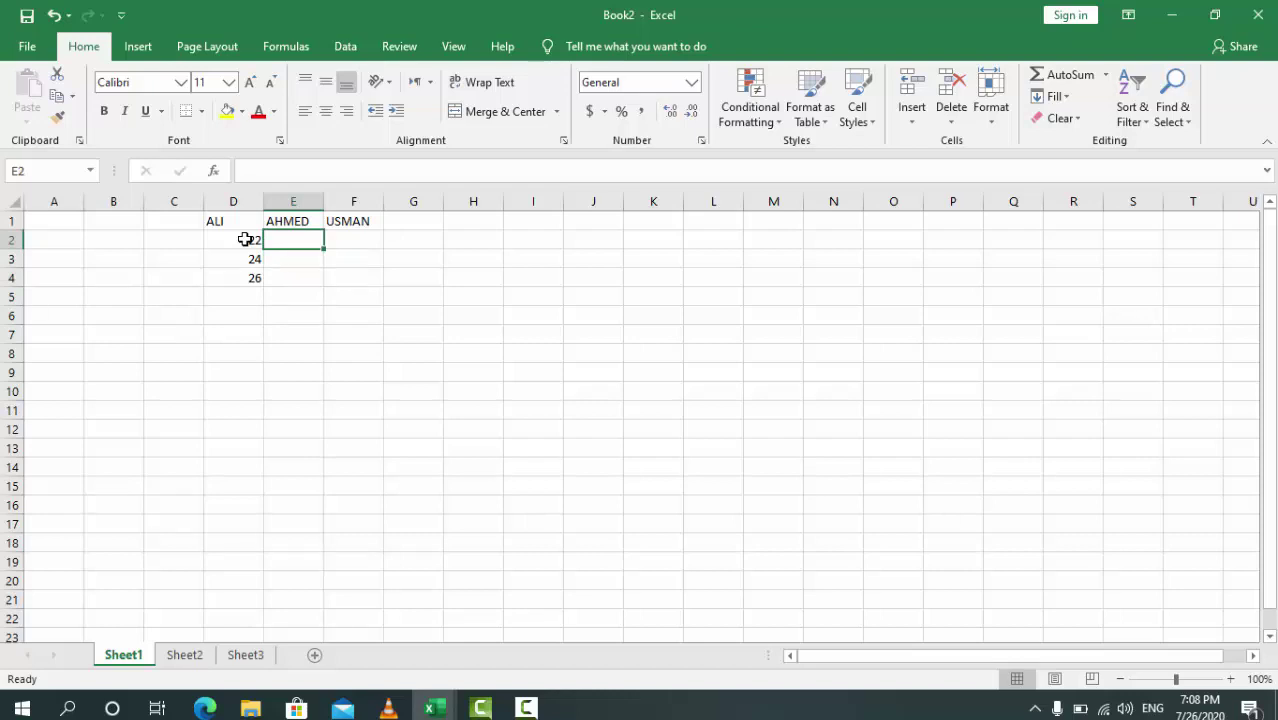
pyautogui.write('24')
pyautogui.press('Return')
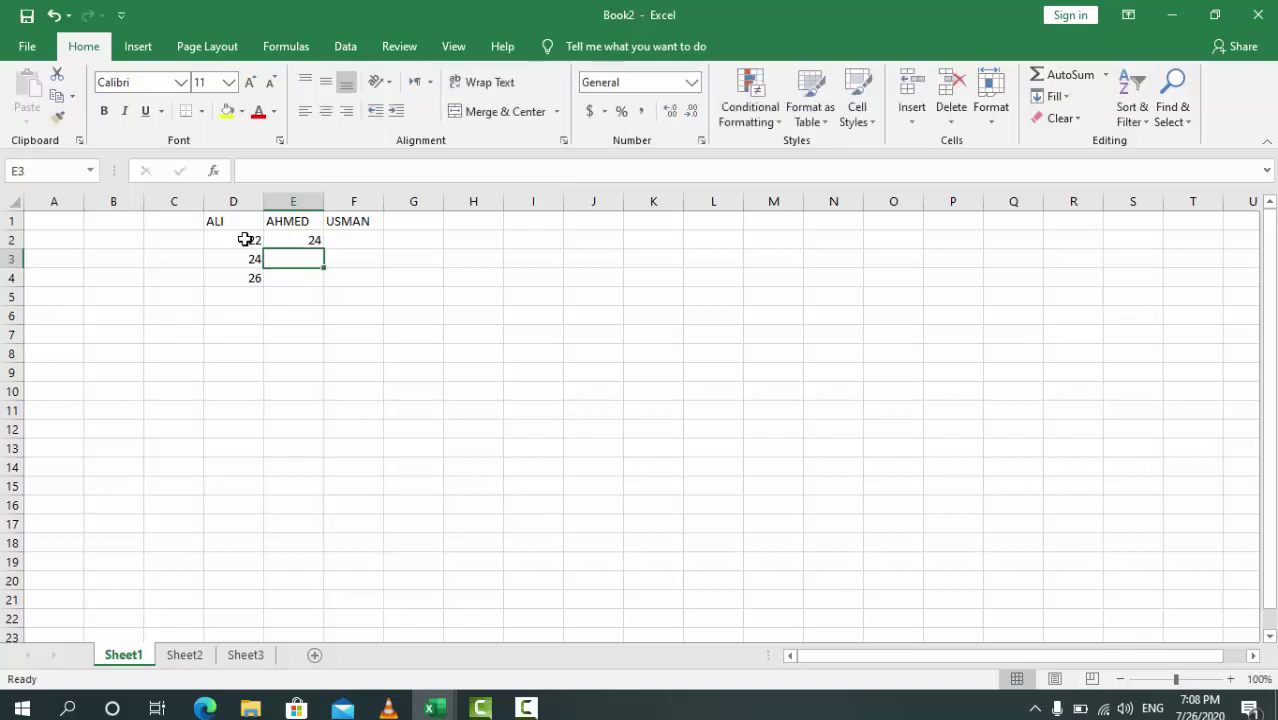
pyautogui.write('26')
pyautogui.press('Return')
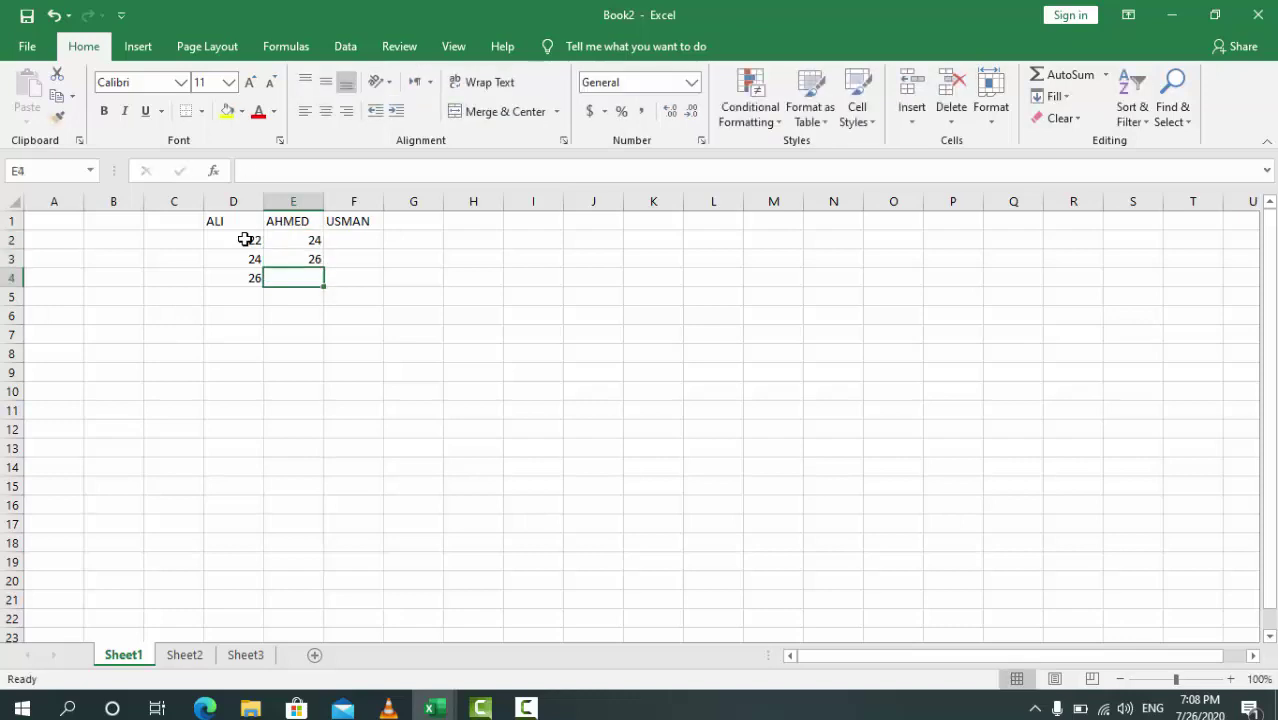
pyautogui.write('28')
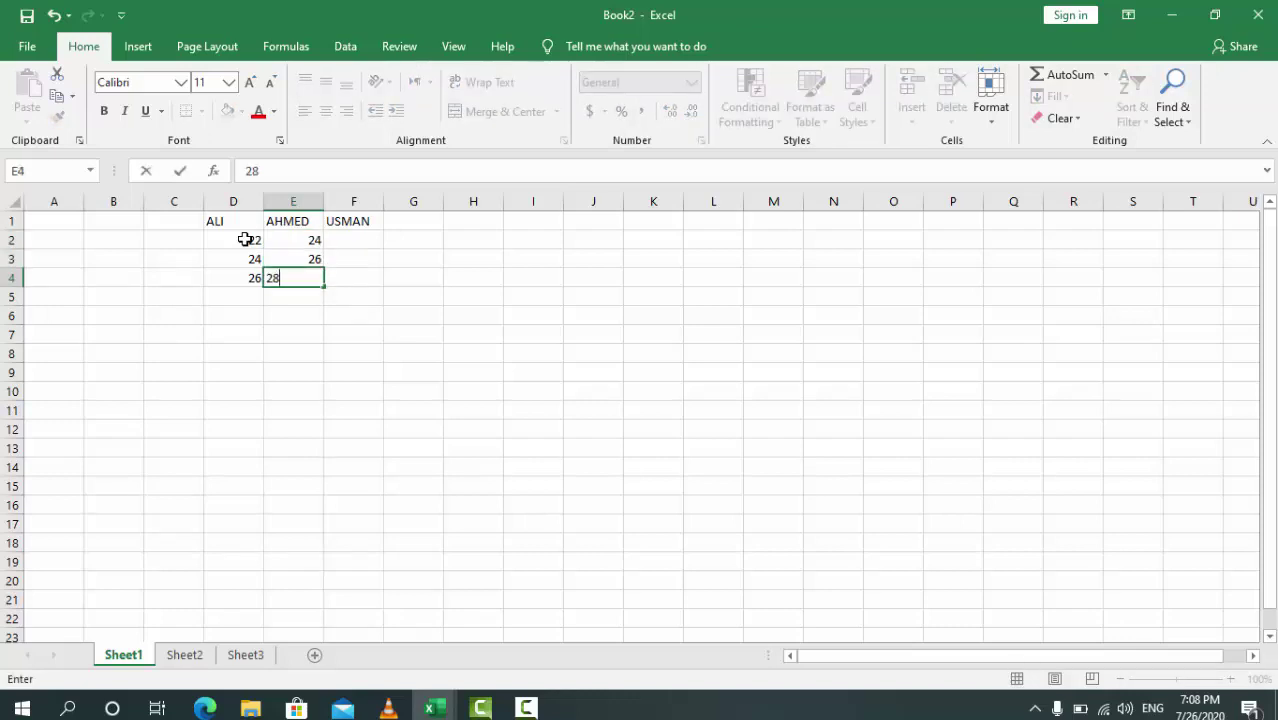
pyautogui.press('Return')
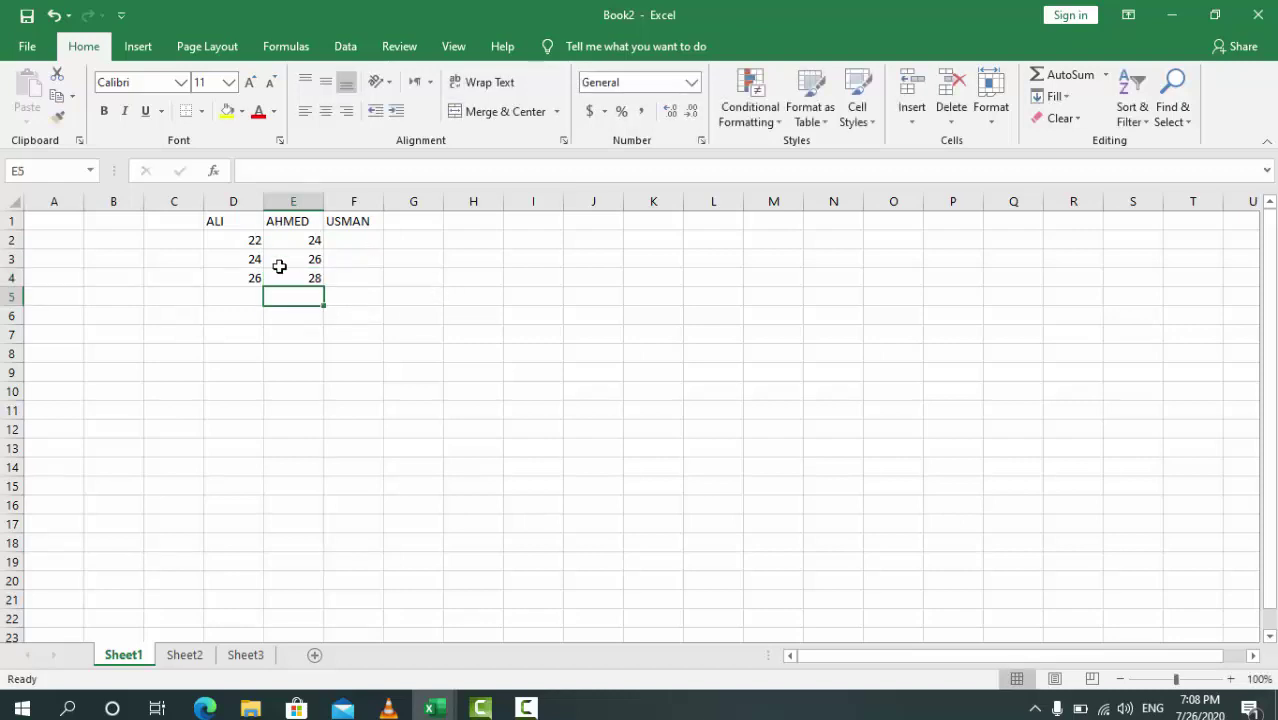
# Format the name in cell D1 in Arial Black at font size 24.
pyautogui.click(231, 224)
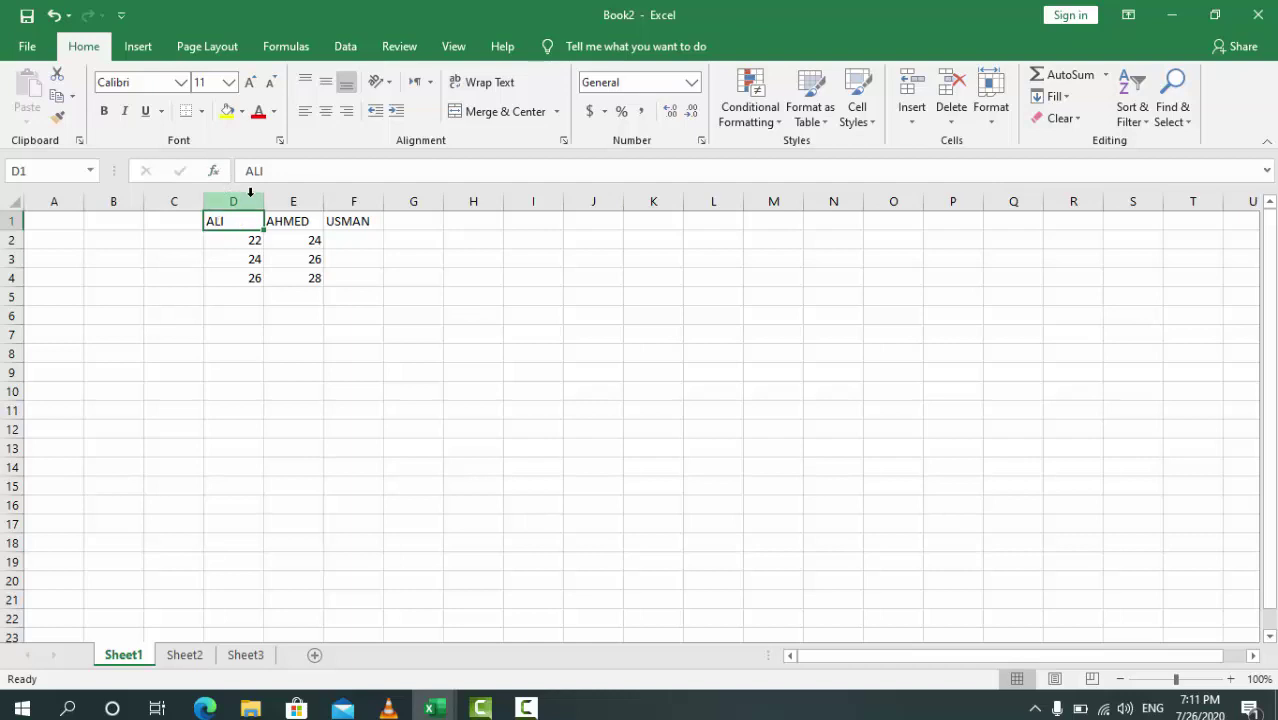
pyautogui.click(180, 86)
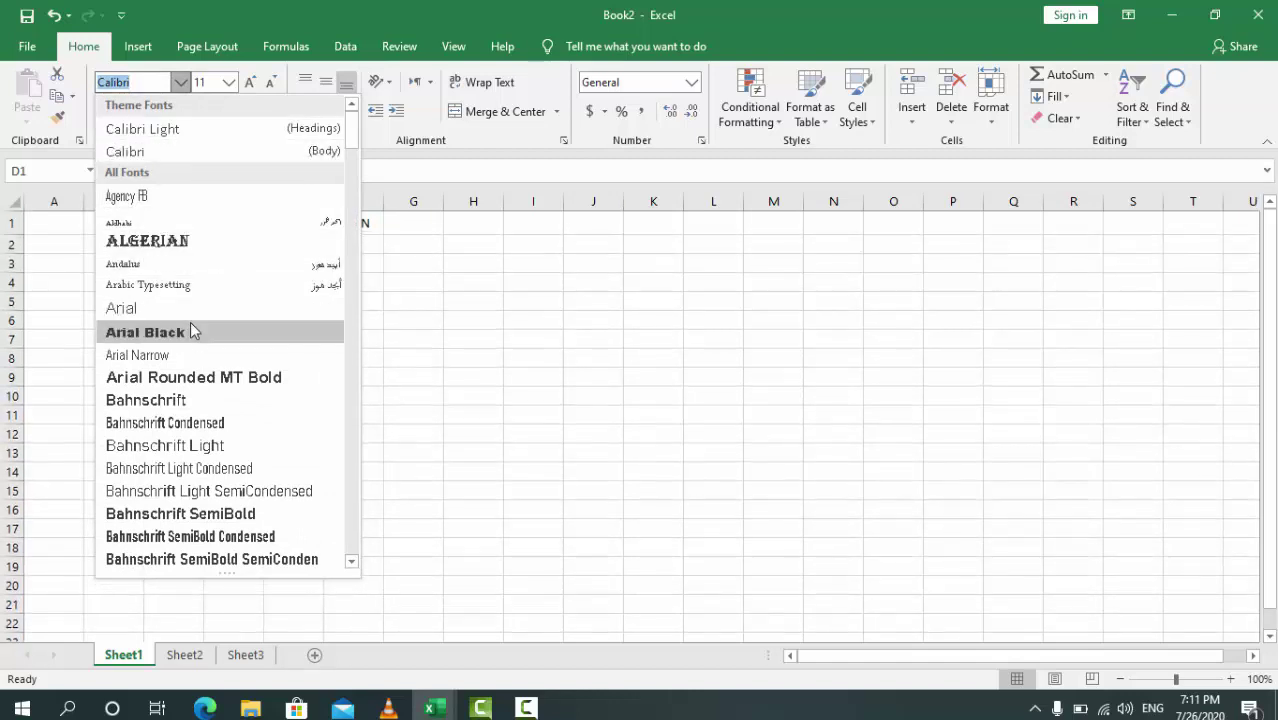
pyautogui.click(193, 329)
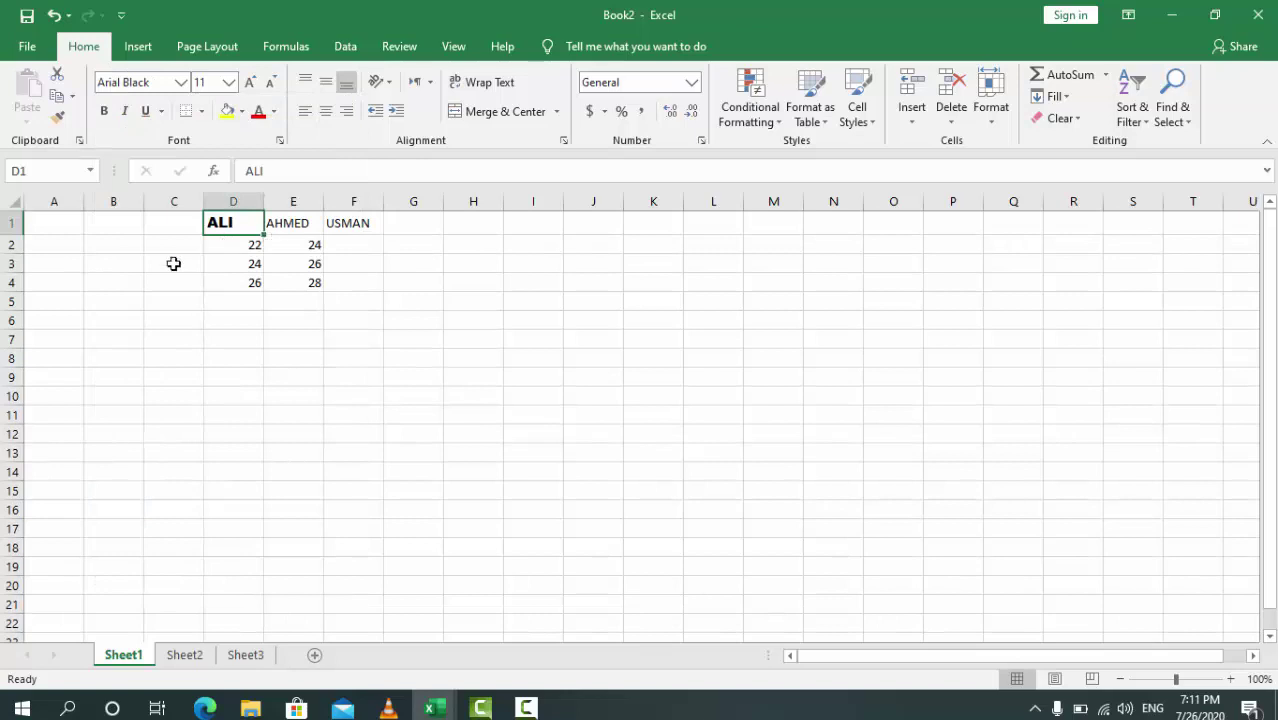
pyautogui.click(229, 82)
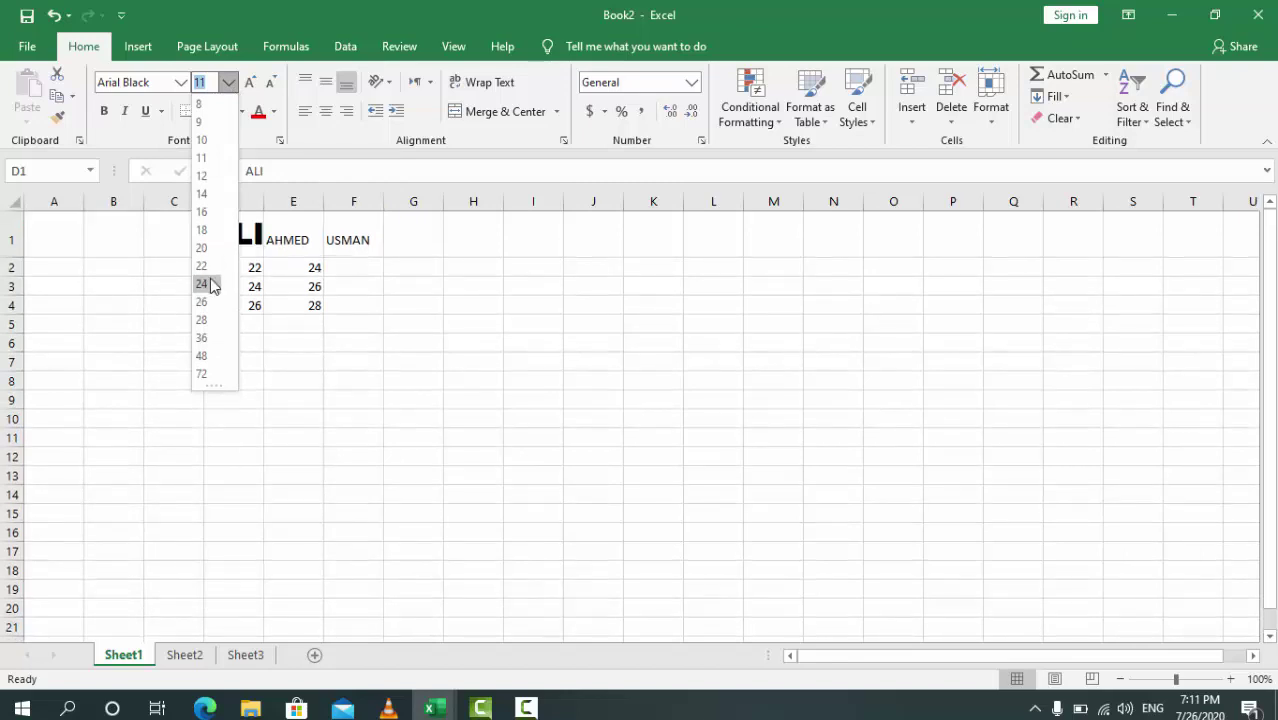
pyautogui.click(202, 284)
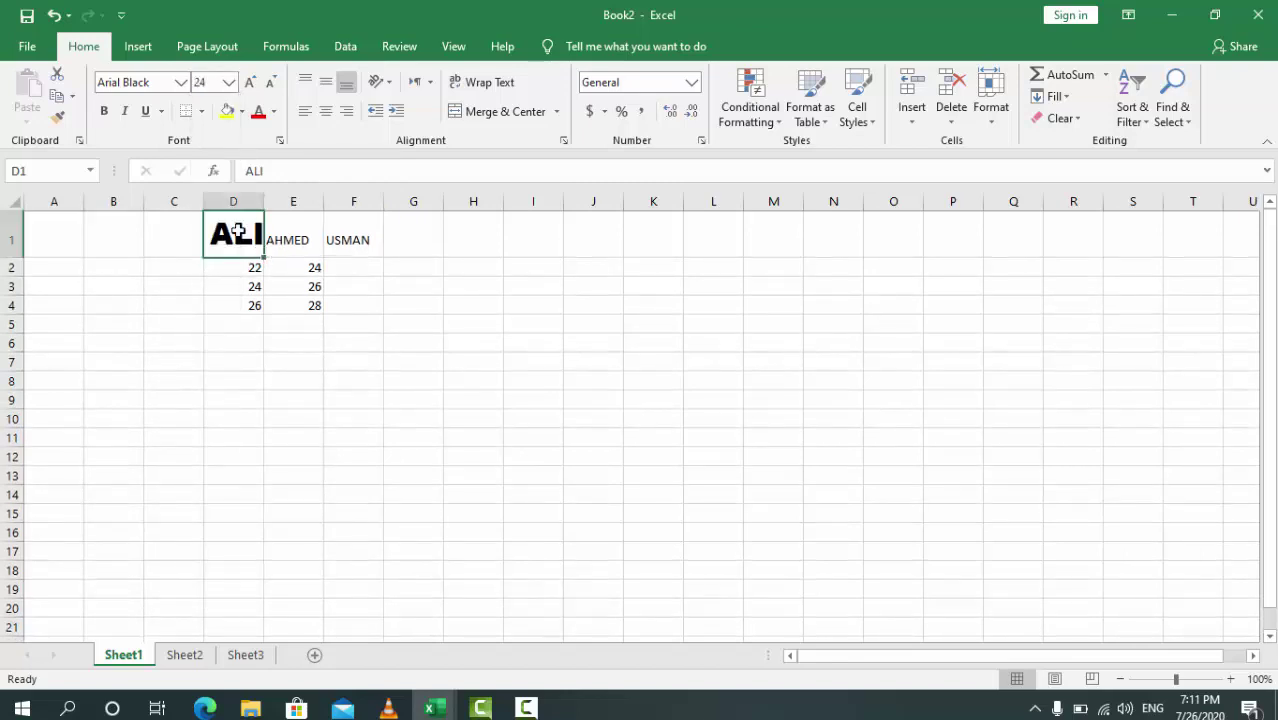
# Give cell D1 a yellow fill and make its text red.
pyautogui.click(227, 111)
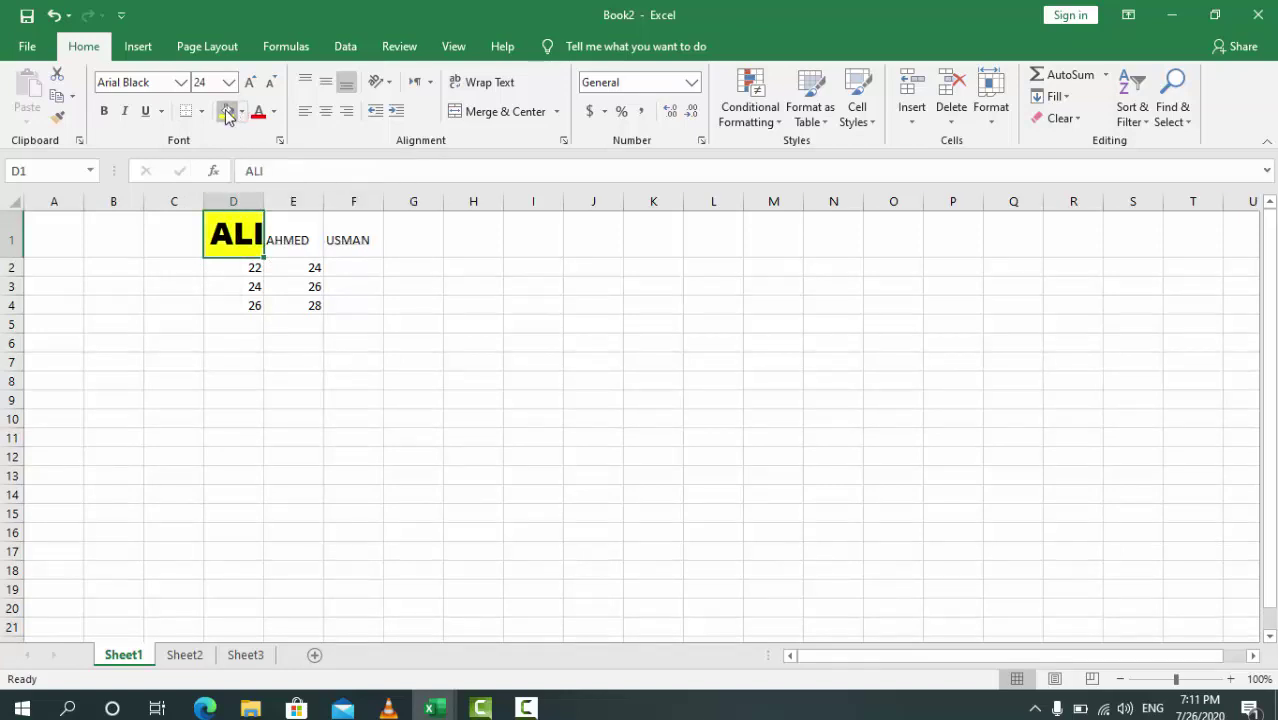
pyautogui.click(276, 111)
pyautogui.click(261, 112)
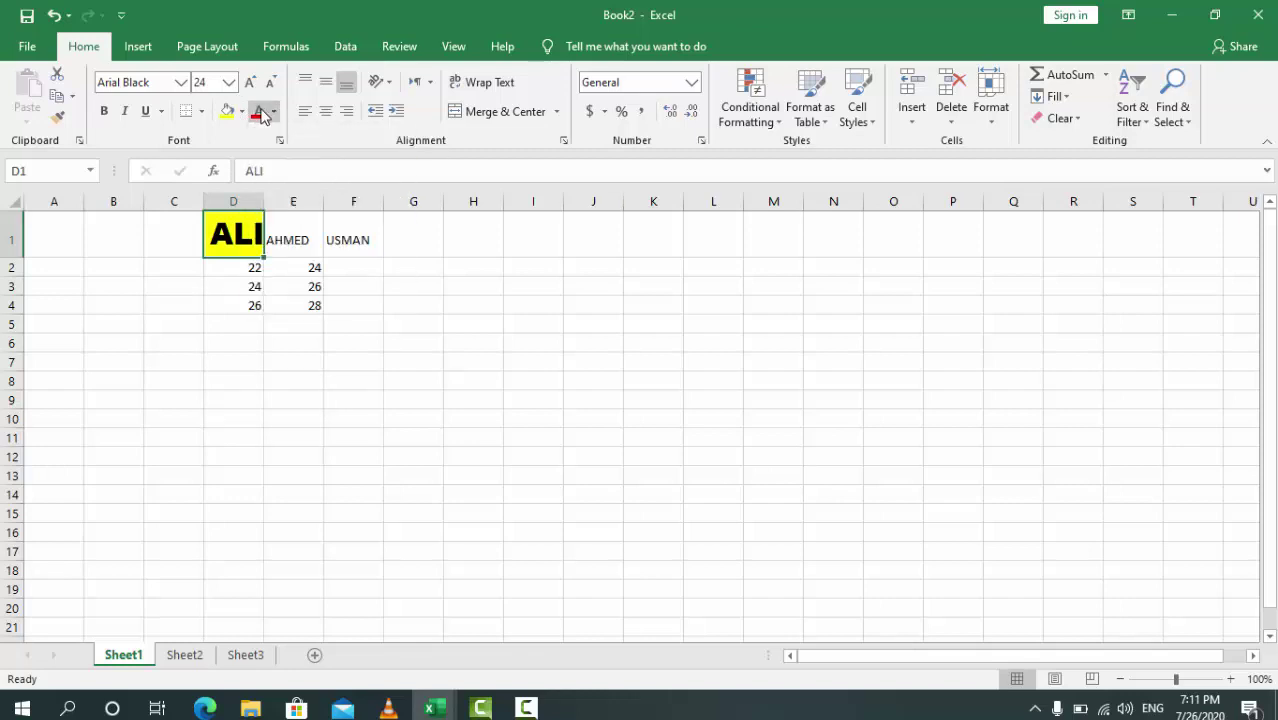
pyautogui.click(261, 113)
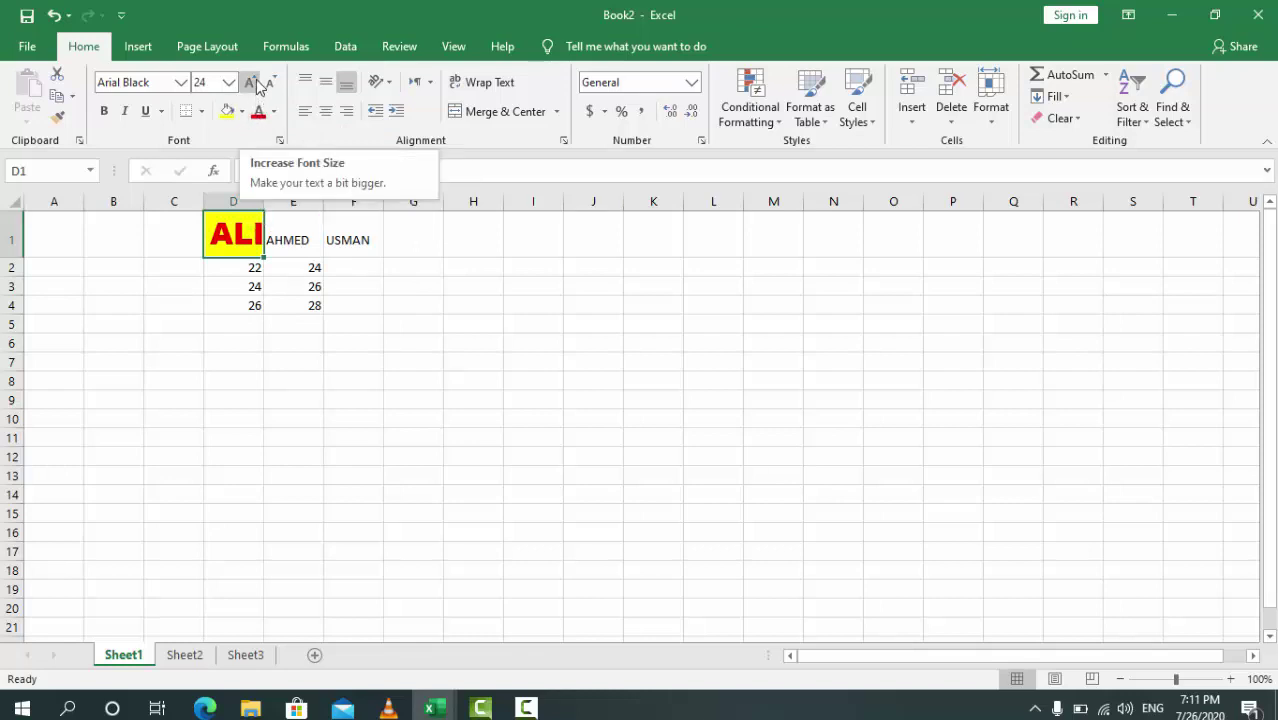
# Make the text in D1 bold, underlined and italic, and widen column D to fit the whole name.
pyautogui.click(108, 111)
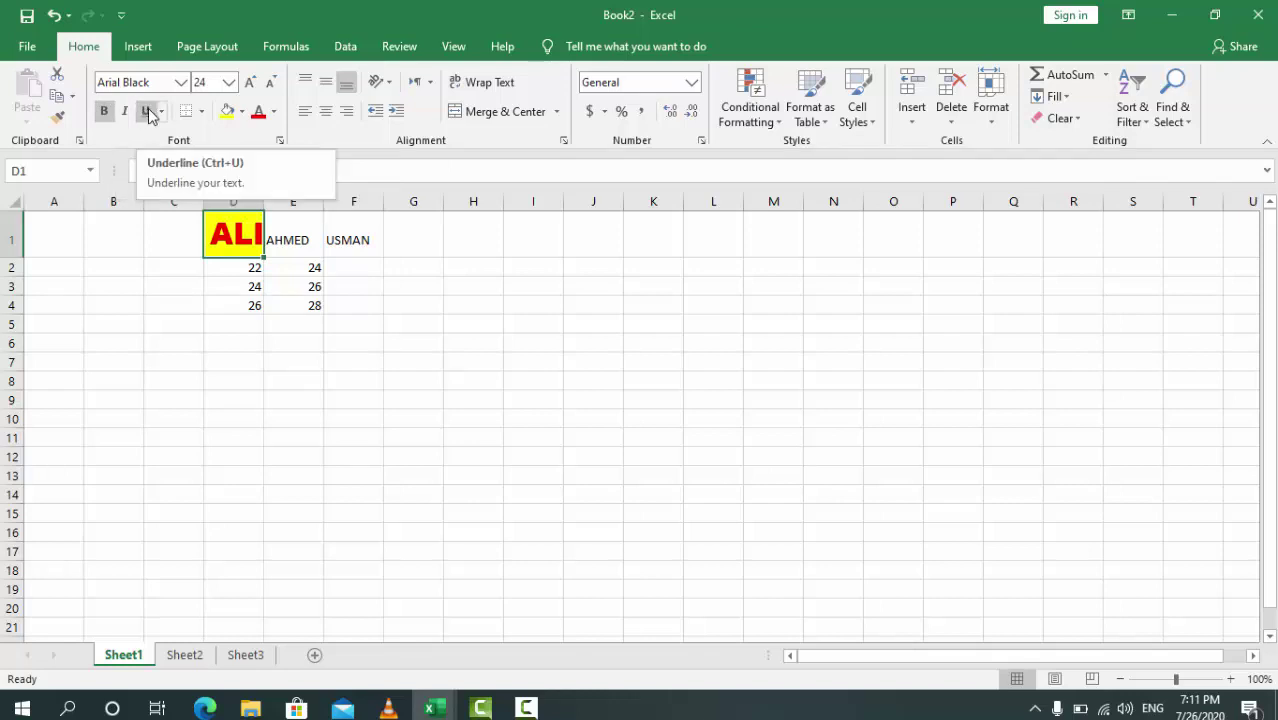
pyautogui.click(148, 111)
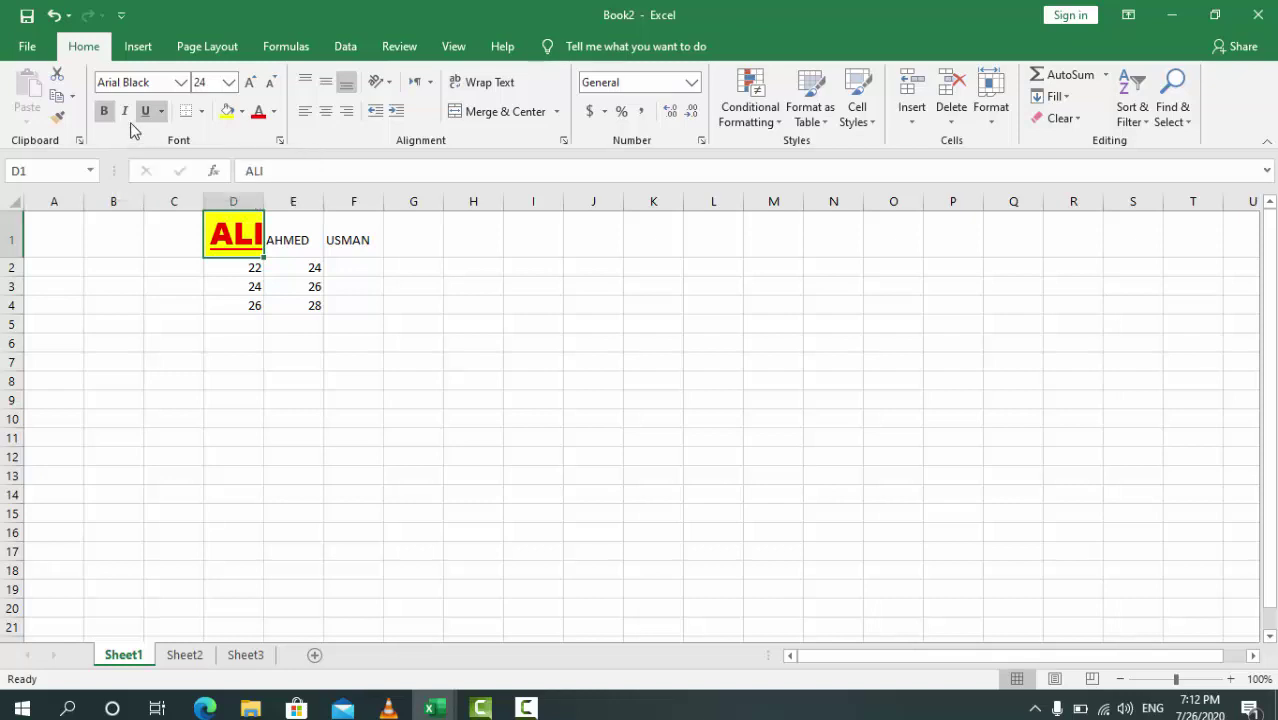
pyautogui.click(126, 115)
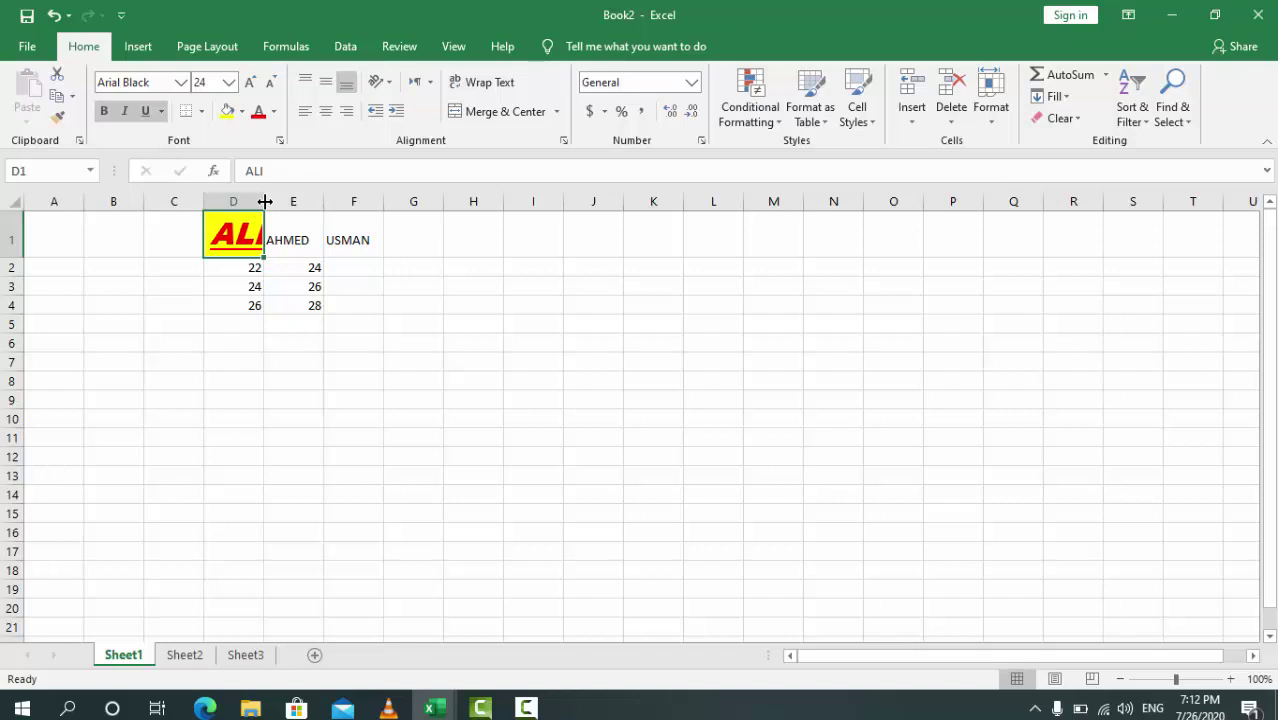
pyautogui.moveTo(265, 202); pyautogui.dragTo(265, 202)
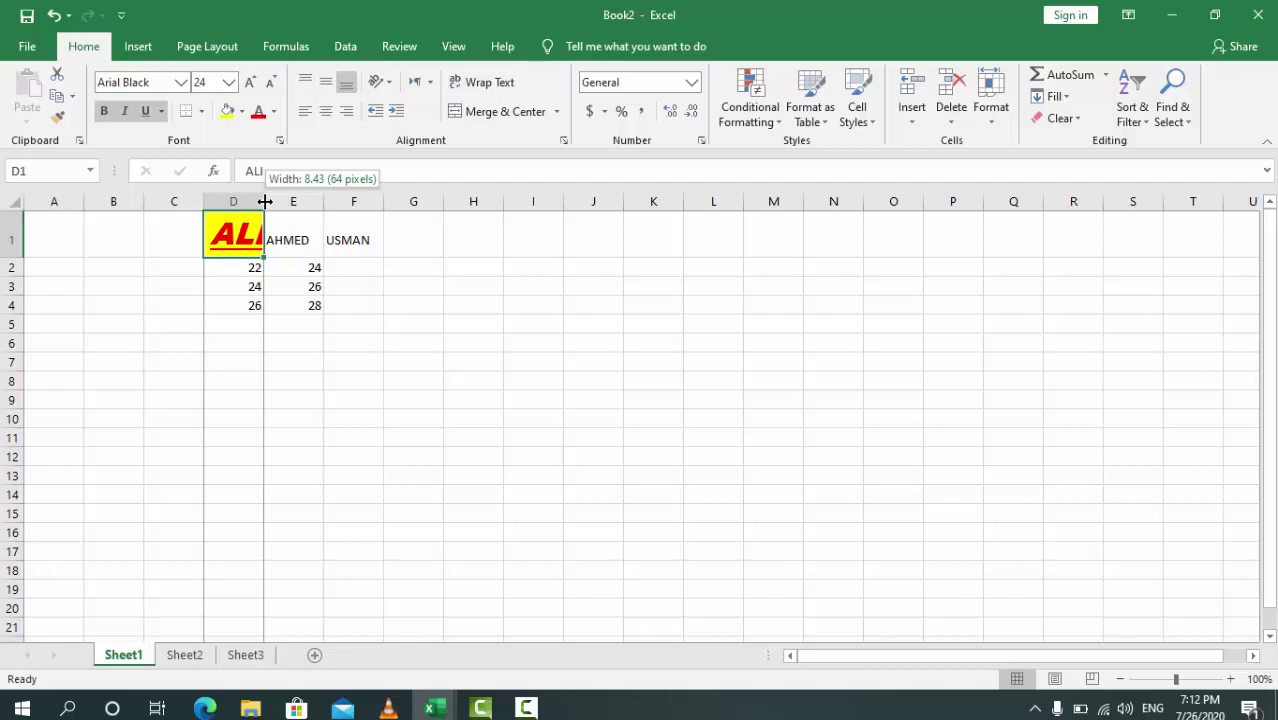
pyautogui.moveTo(265, 202); pyautogui.dragTo(331, 205)
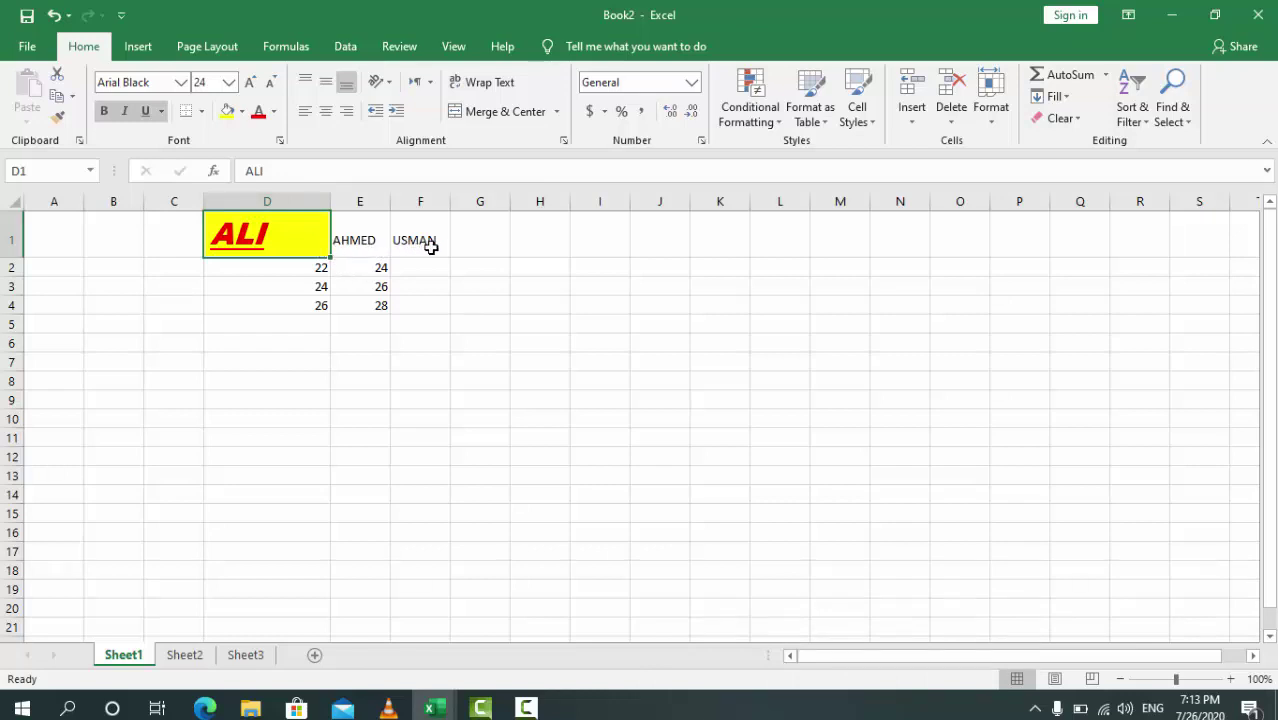
# Merge and center cells D1 through F1, accepting that only the upper-left value is kept.
pyautogui.moveTo(432, 246); pyautogui.dragTo(285, 245)
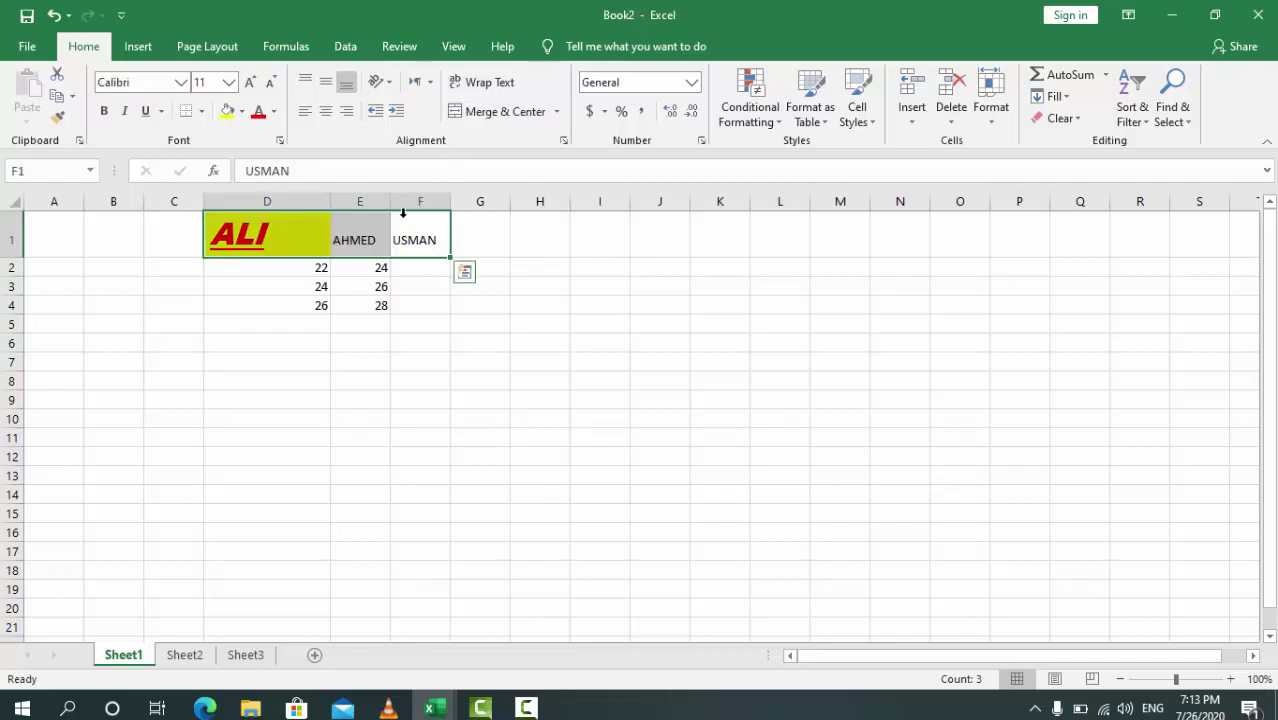
pyautogui.click(515, 118)
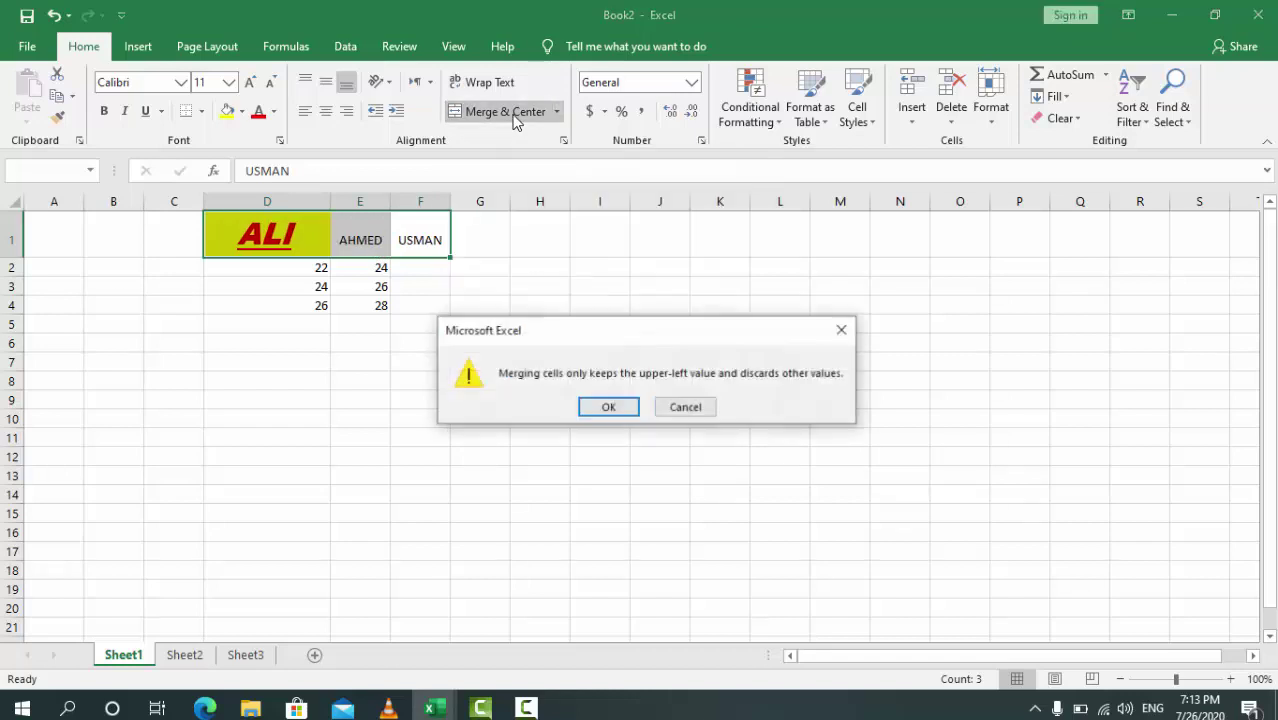
pyautogui.click(606, 412)
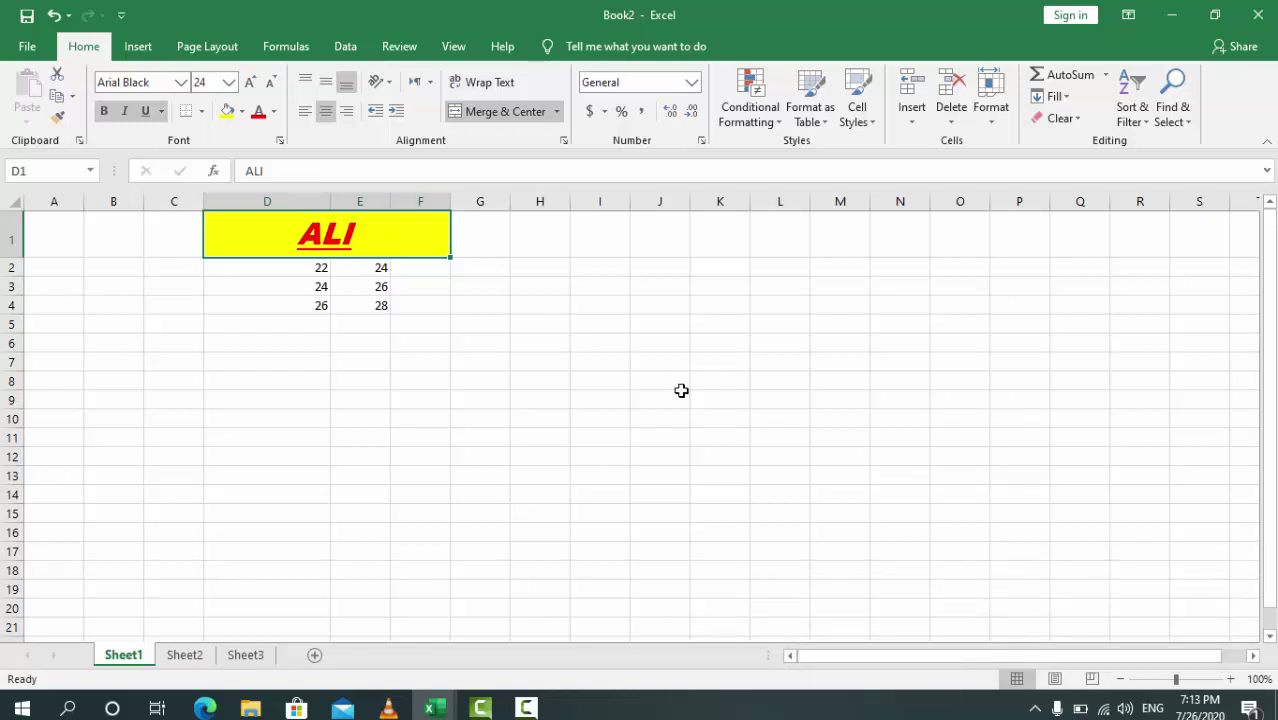
# Center the numbers in cells D2, D3 and D4 horizontally, trying left and right alignment on D2 first.
pyautogui.click(322, 269)
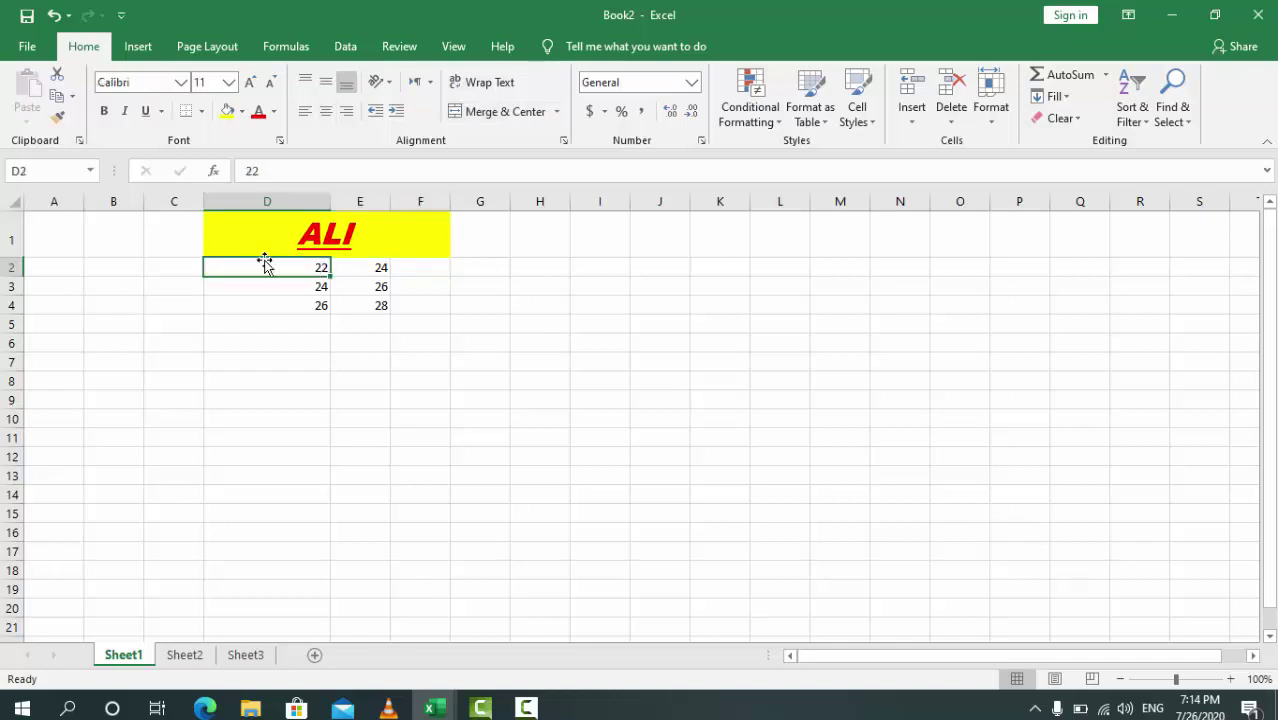
pyautogui.click(326, 116)
pyautogui.click(308, 113)
pyautogui.click(354, 118)
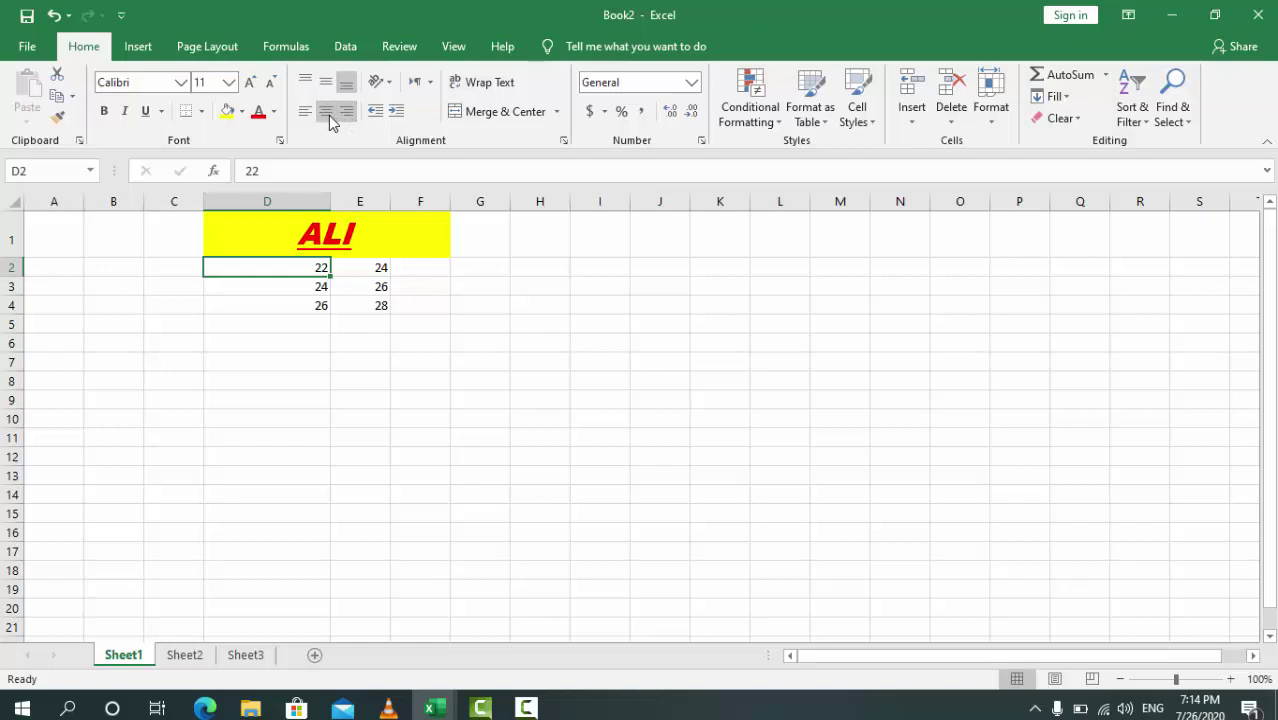
pyautogui.click(328, 116)
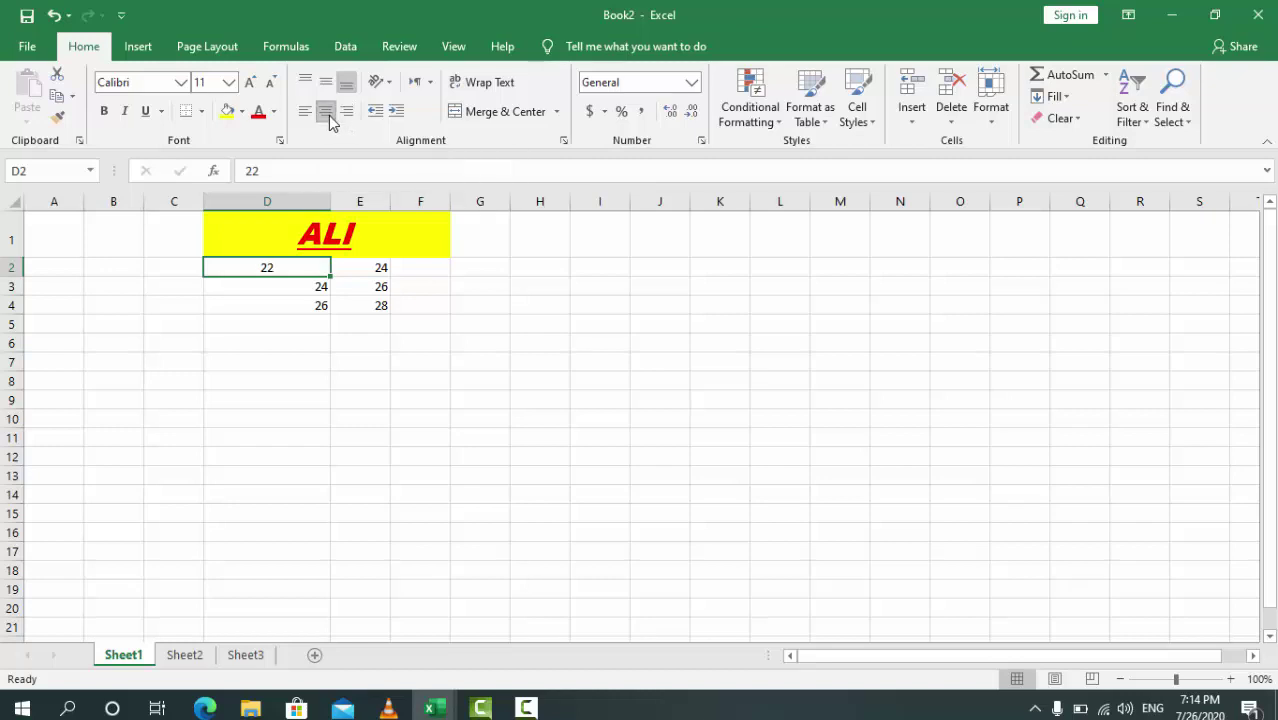
pyautogui.click(304, 287)
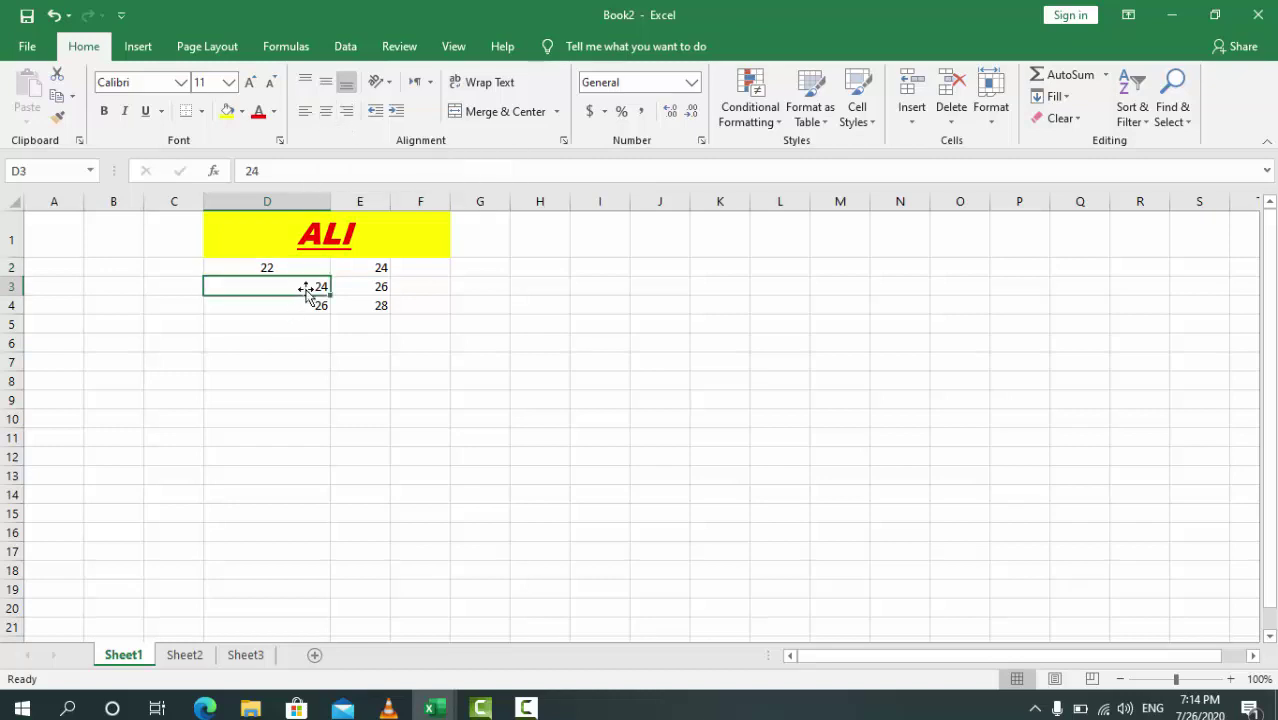
pyautogui.click(326, 117)
pyautogui.click(262, 304)
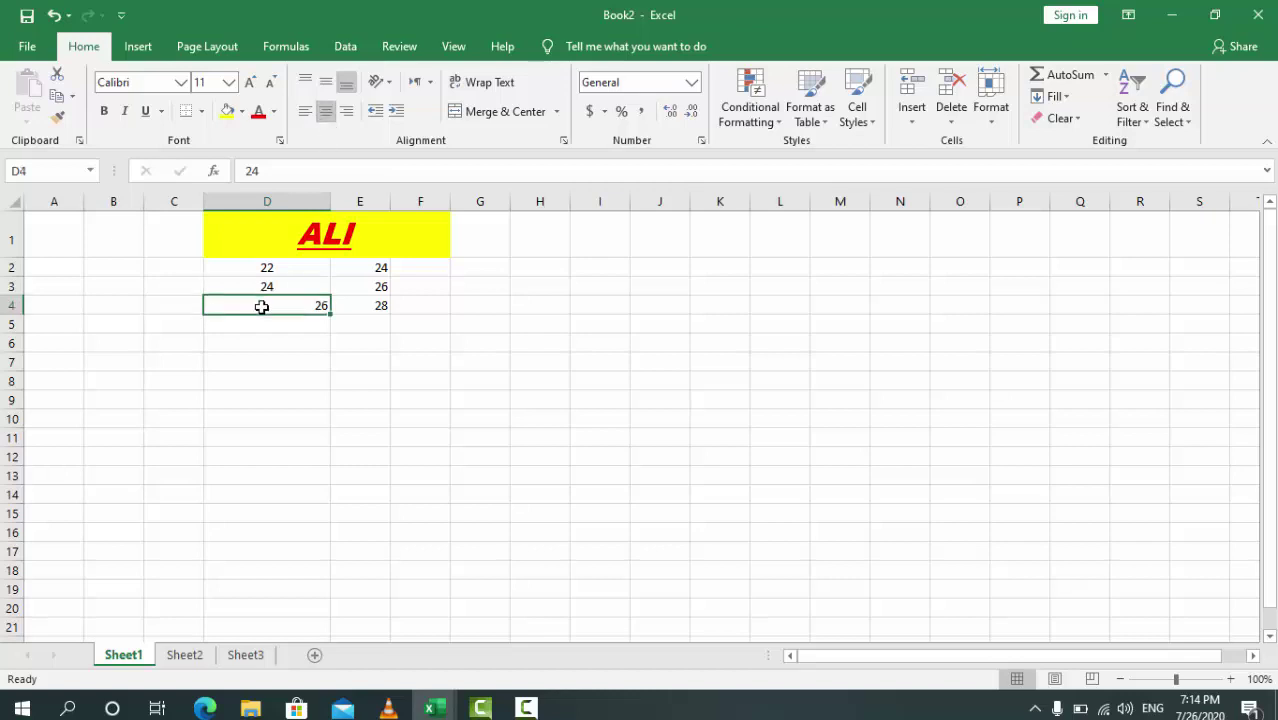
pyautogui.click(326, 112)
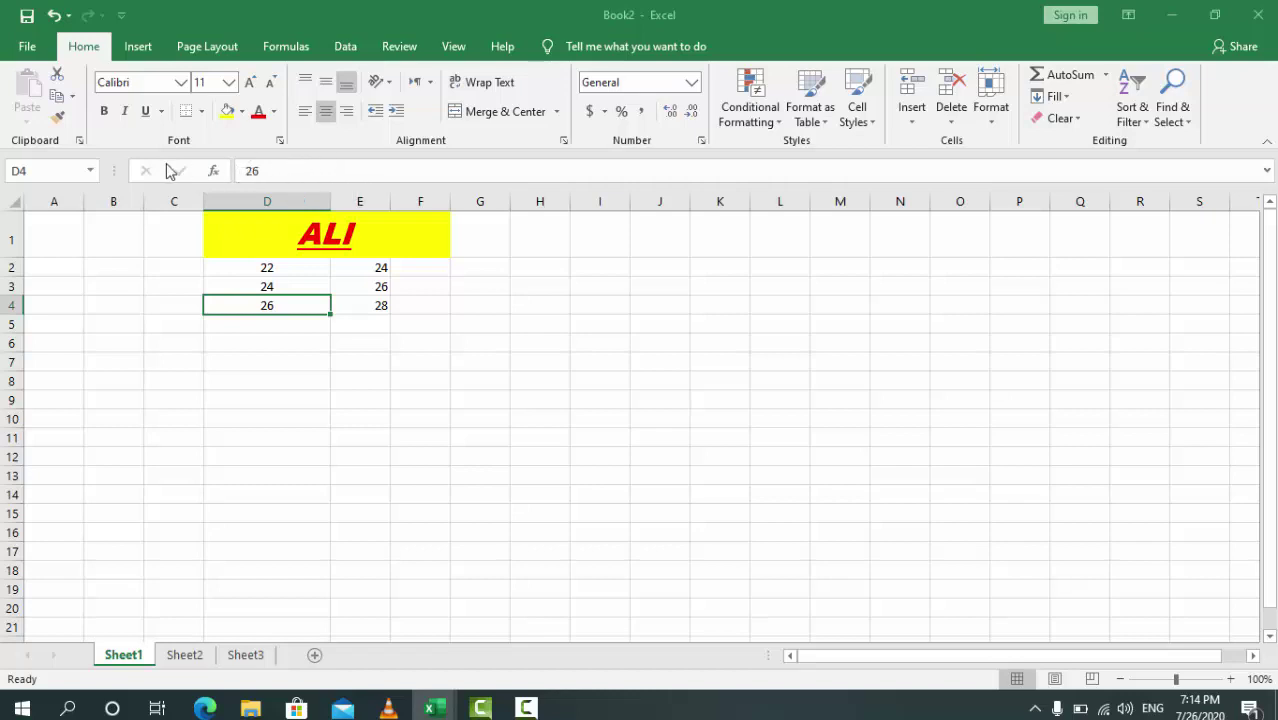
# Start a SUM formula in cell D5, directly below the numbers in column D.
pyautogui.click(298, 176)
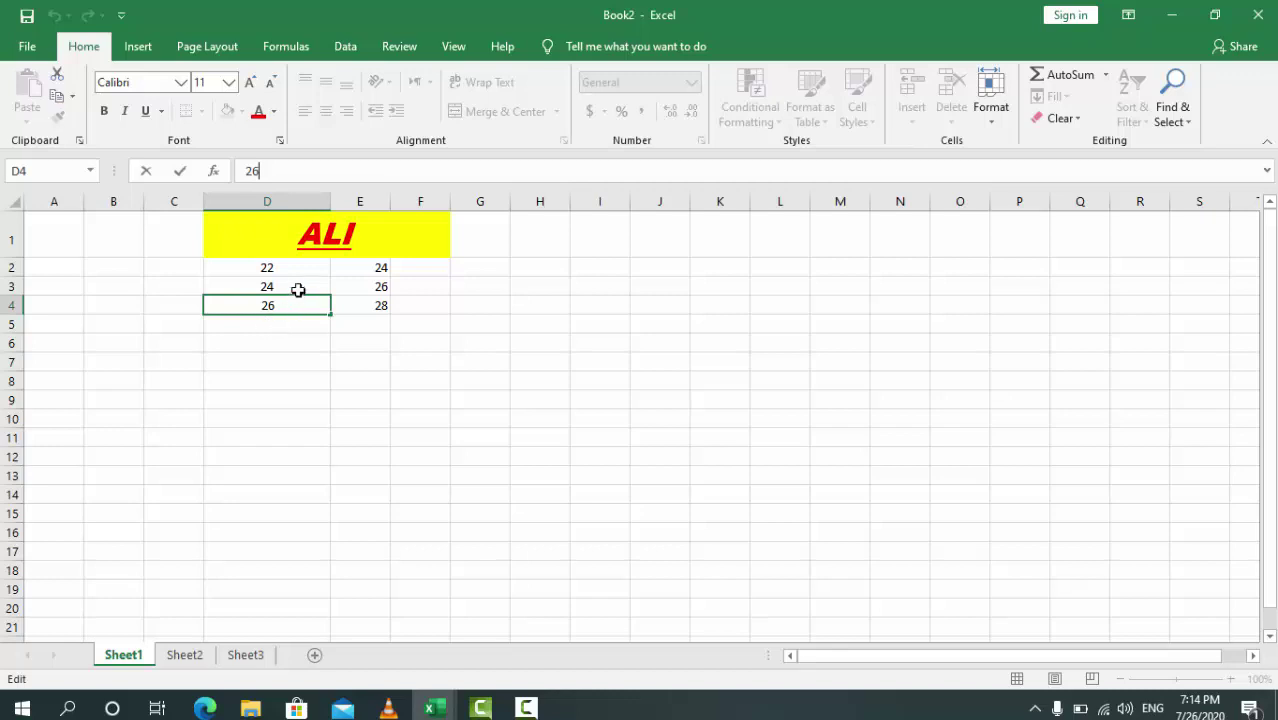
pyautogui.click(246, 321)
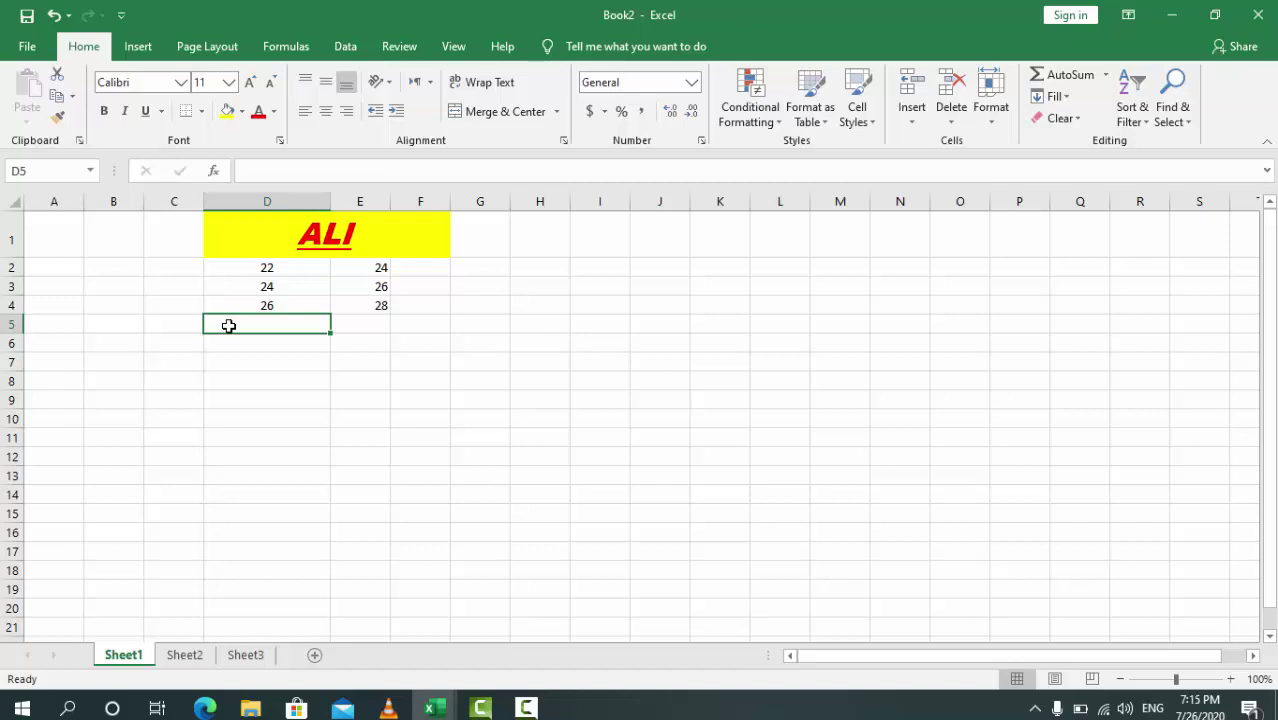
pyautogui.write('+')
pyautogui.press('BackSpace')
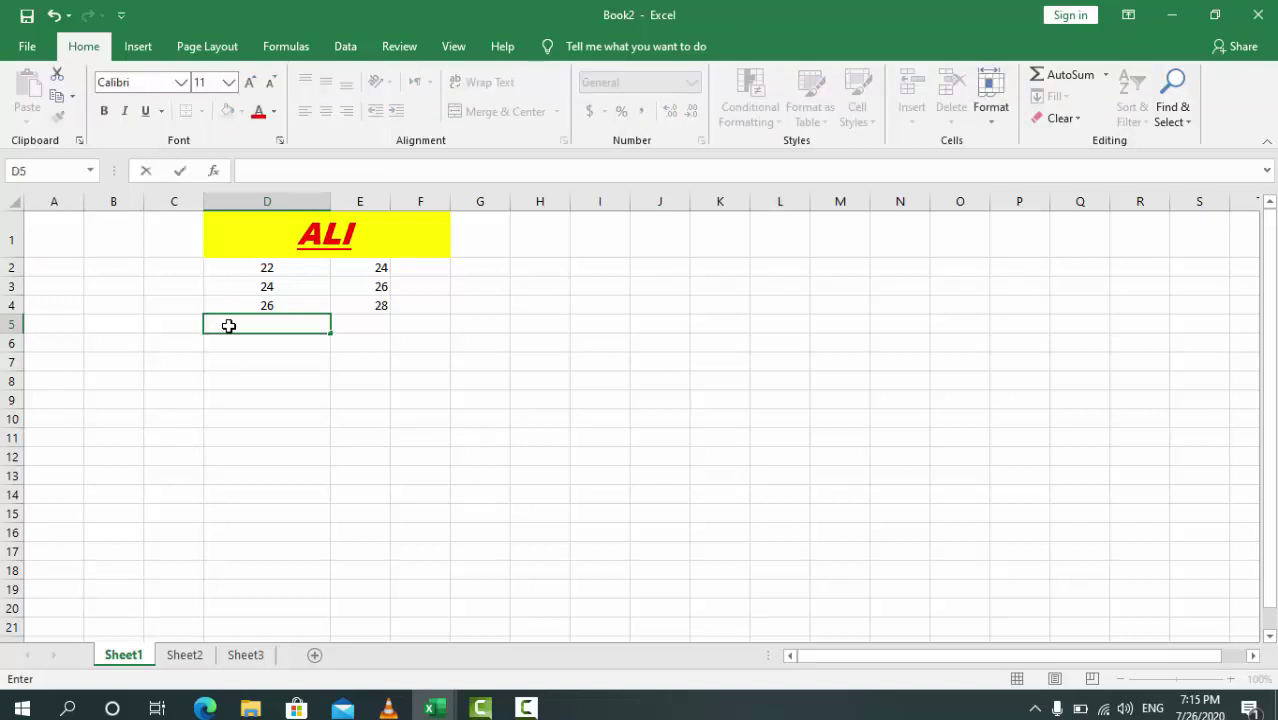
pyautogui.write('=')
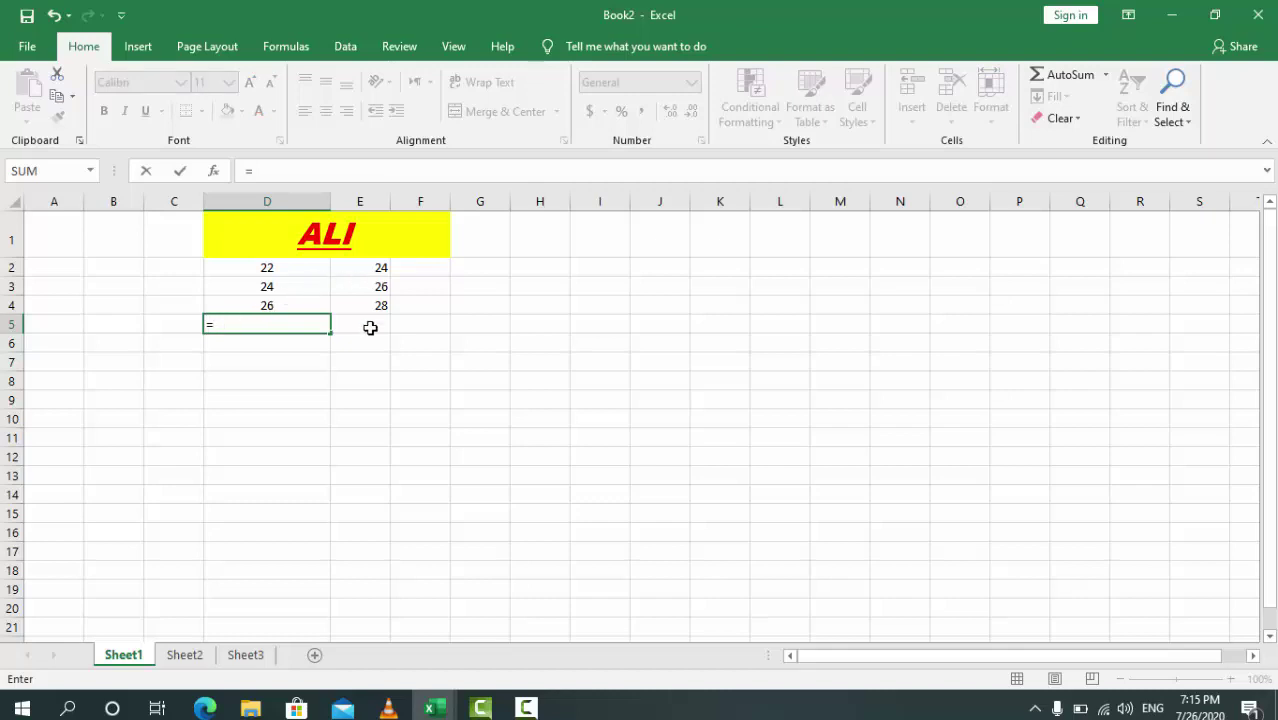
pyautogui.write('SU')
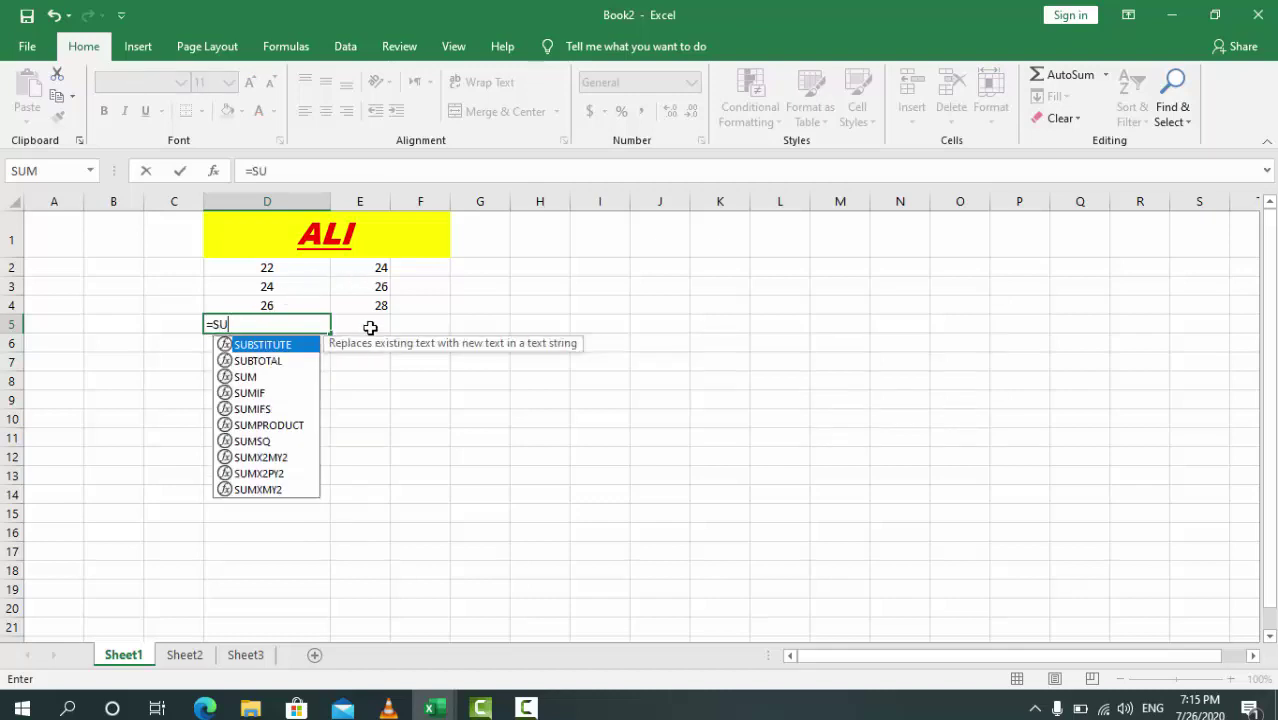
pyautogui.write('M')
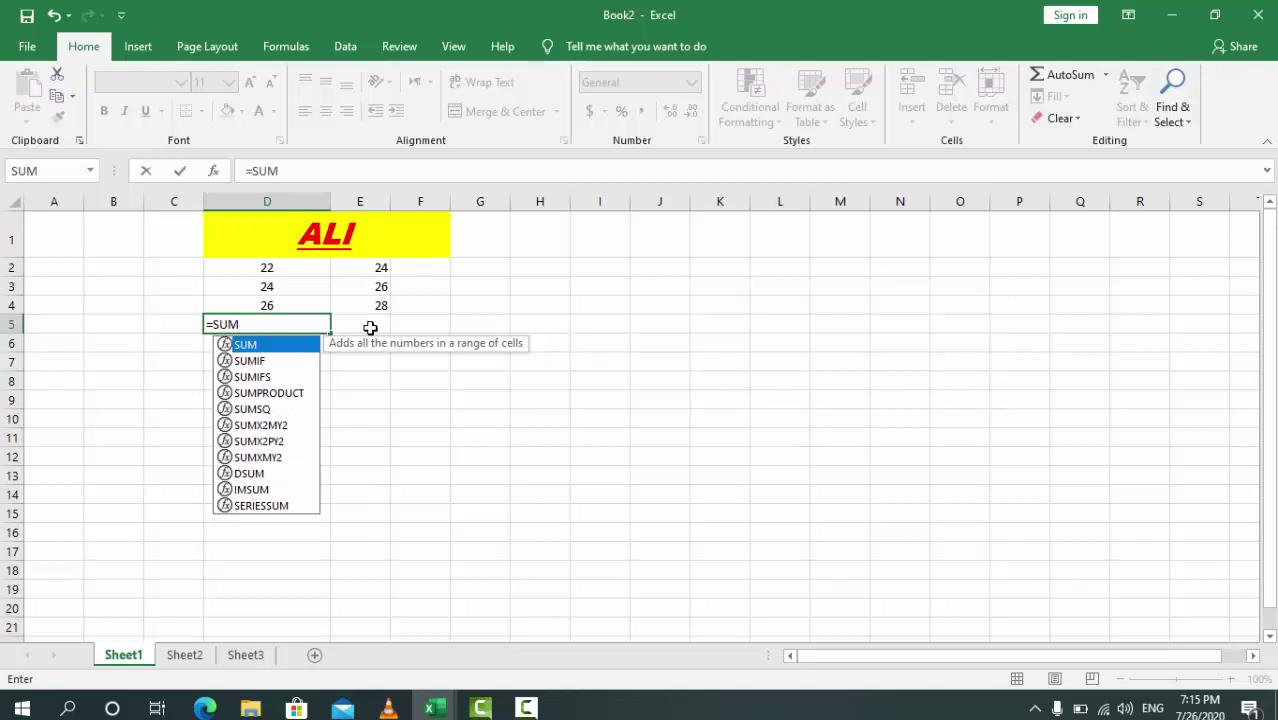
pyautogui.write('(')
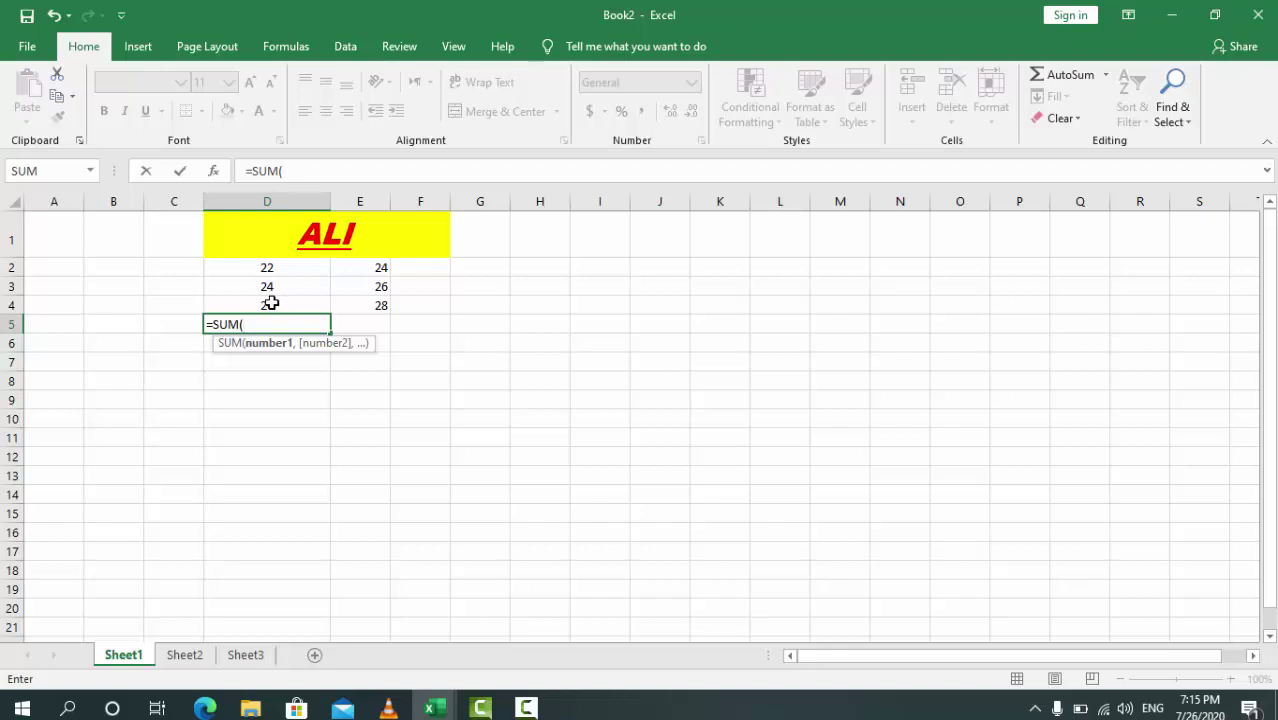
# Complete the formula in D5 as =SUM(D2,D3,D4), replacing the mistakenly picked range D6:D7, and enter it.
pyautogui.moveTo(282, 359); pyautogui.dragTo(260, 341)
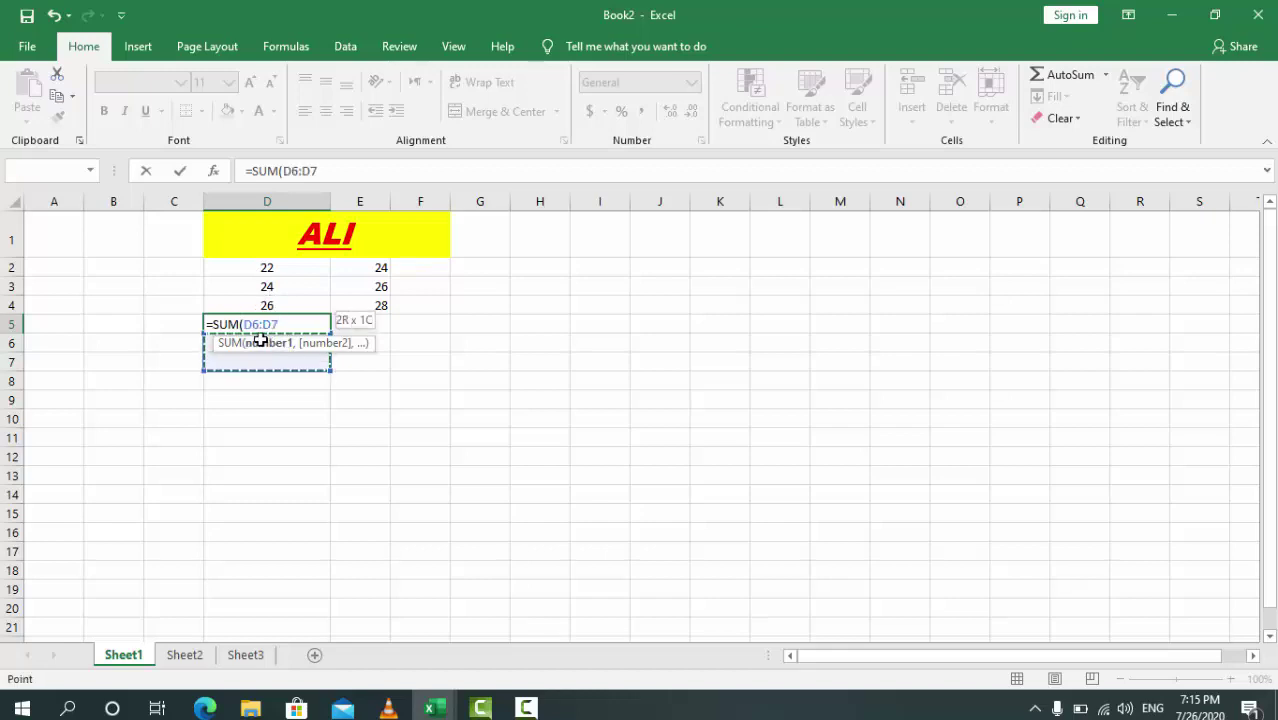
pyautogui.press('BackSpace')
pyautogui.press('BackSpace')
pyautogui.press('BackSpace')
pyautogui.press('BackSpace')
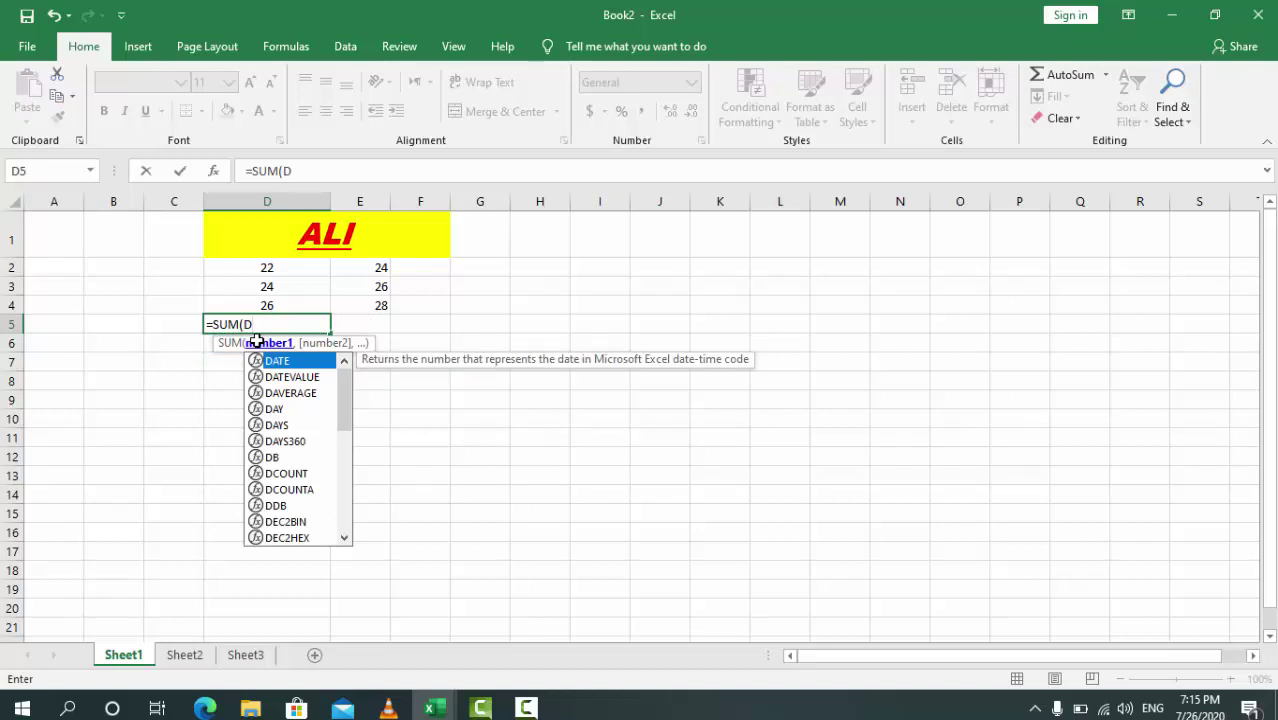
pyautogui.write('2,')
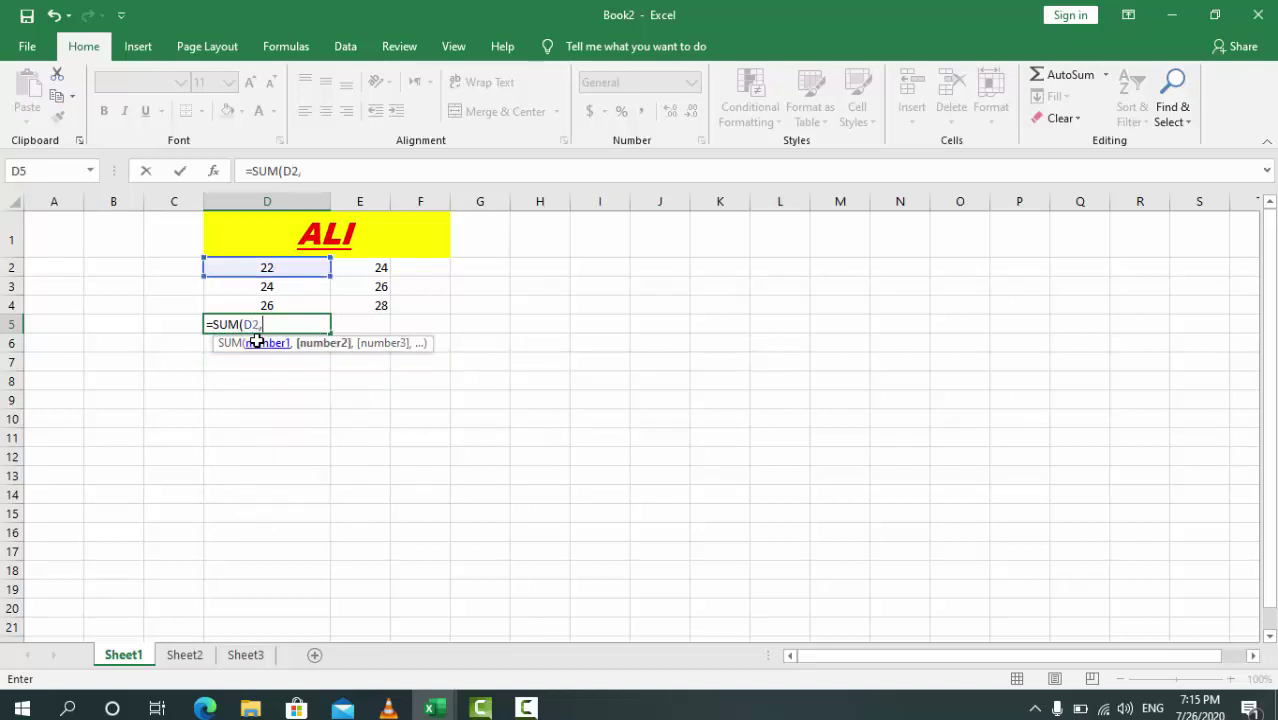
pyautogui.write('D')
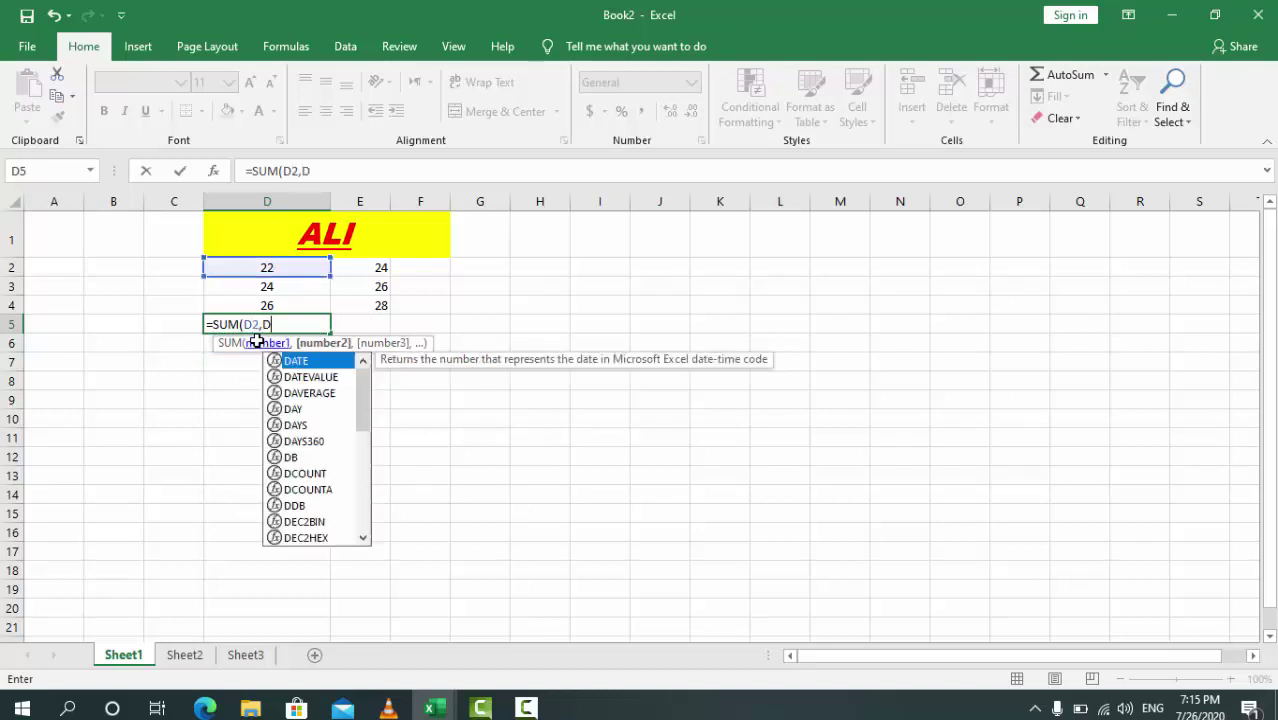
pyautogui.write('3,')
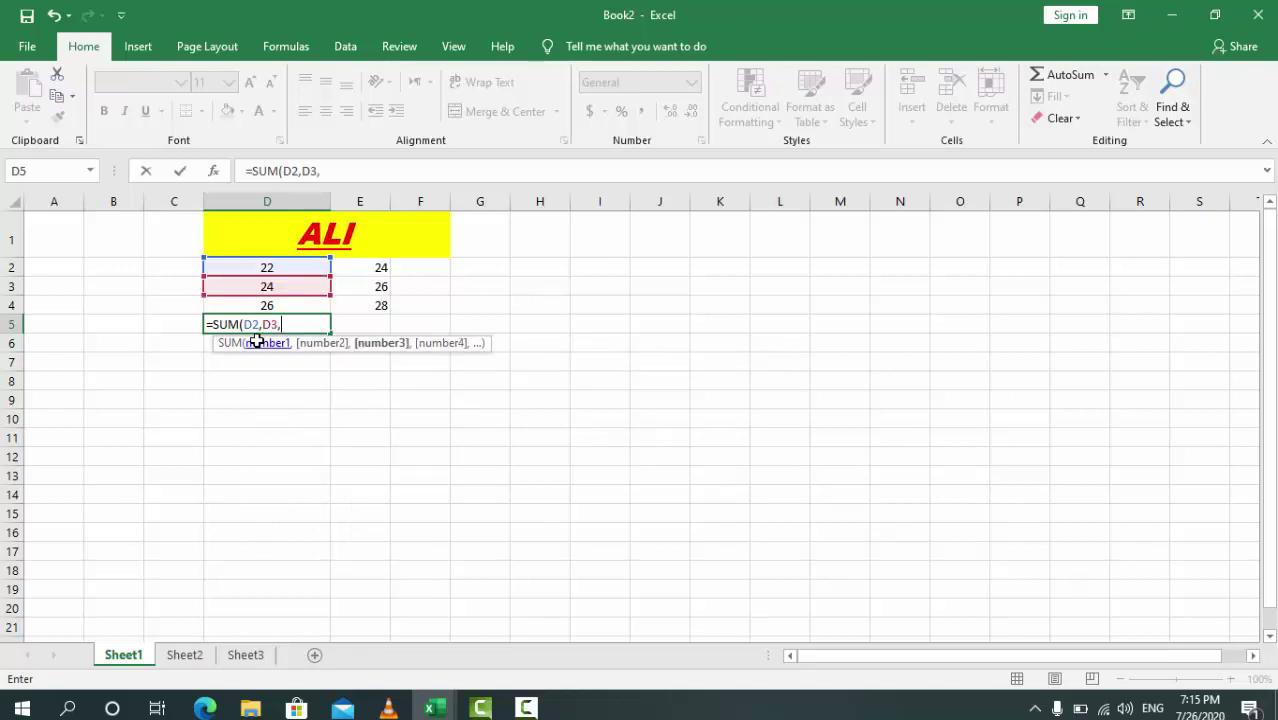
pyautogui.write('D')
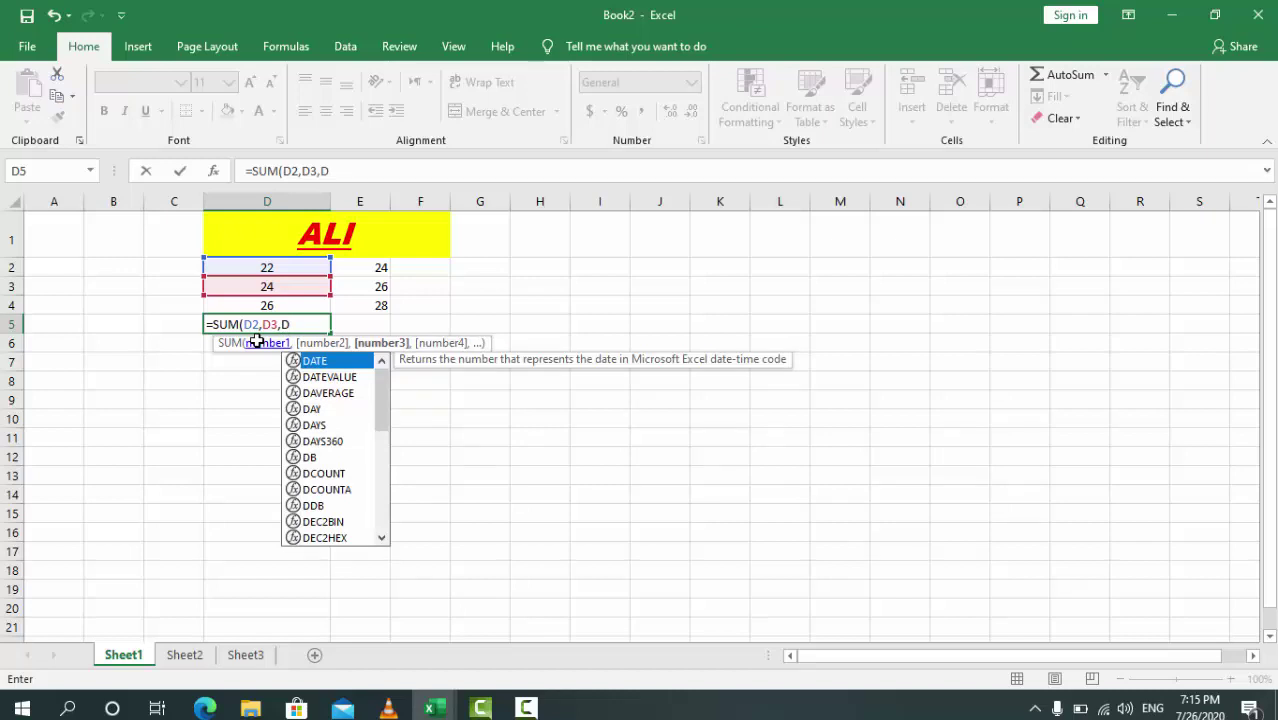
pyautogui.write('4')
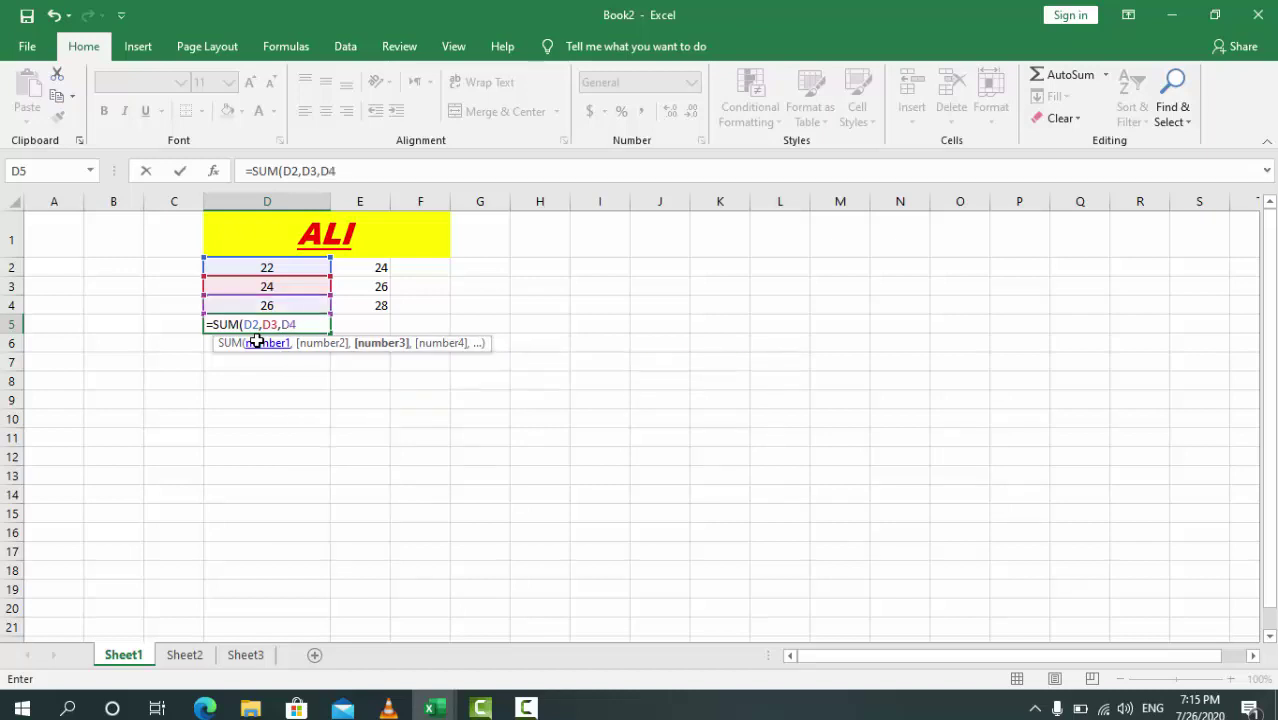
pyautogui.write(')')
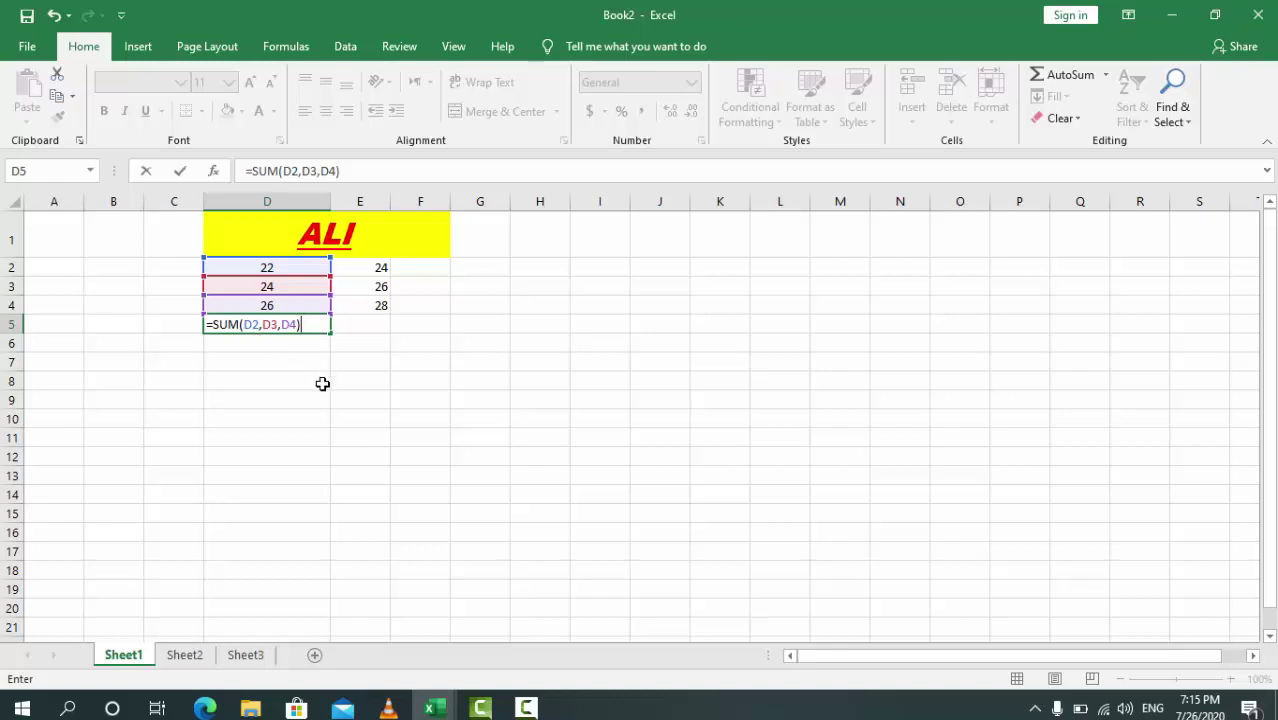
pyautogui.press('Return')
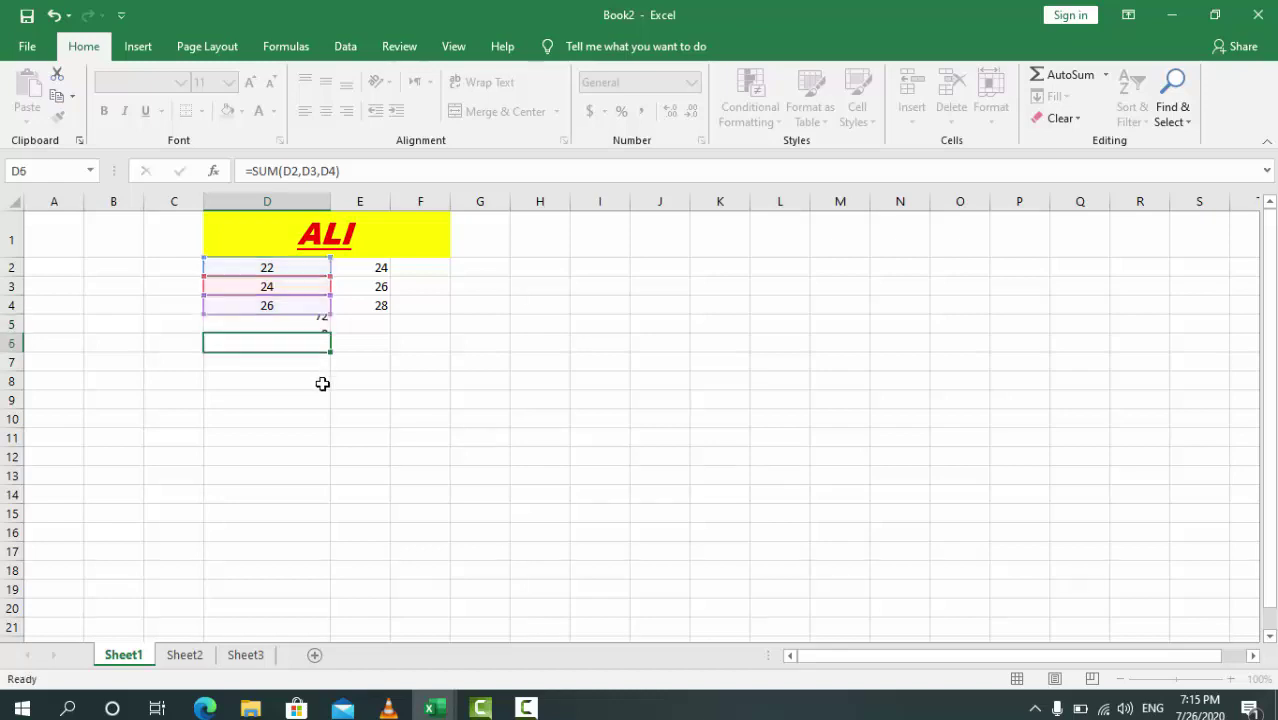